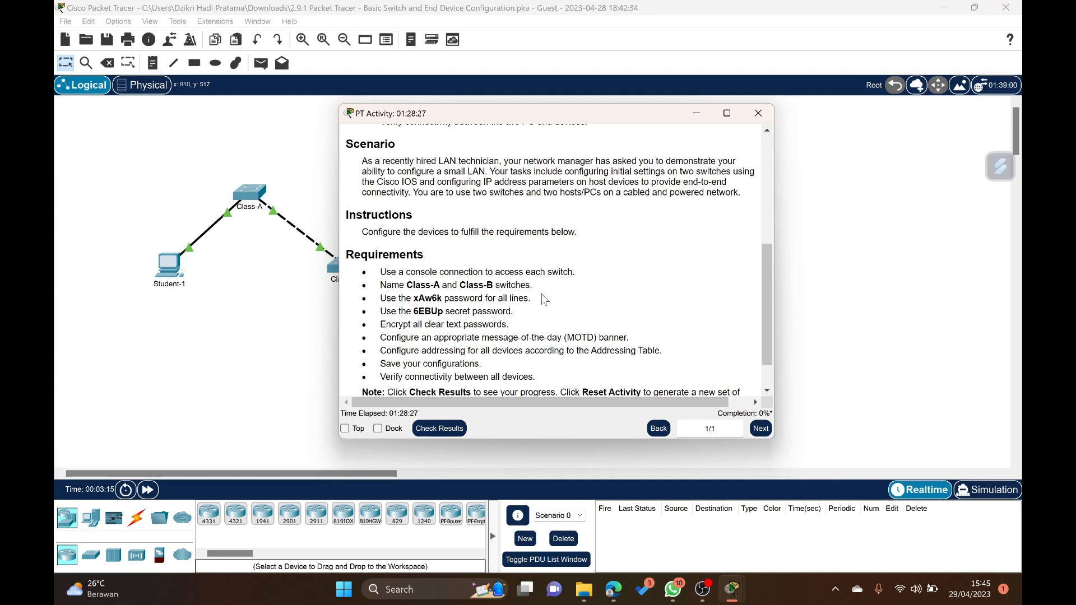
- Review the activity's requirements and addressing table, and dock the instructions beside the workspace
{"action": "scroll", "coordinate": [537, 282], "scroll_direction": "up", "scroll_amount": 3}
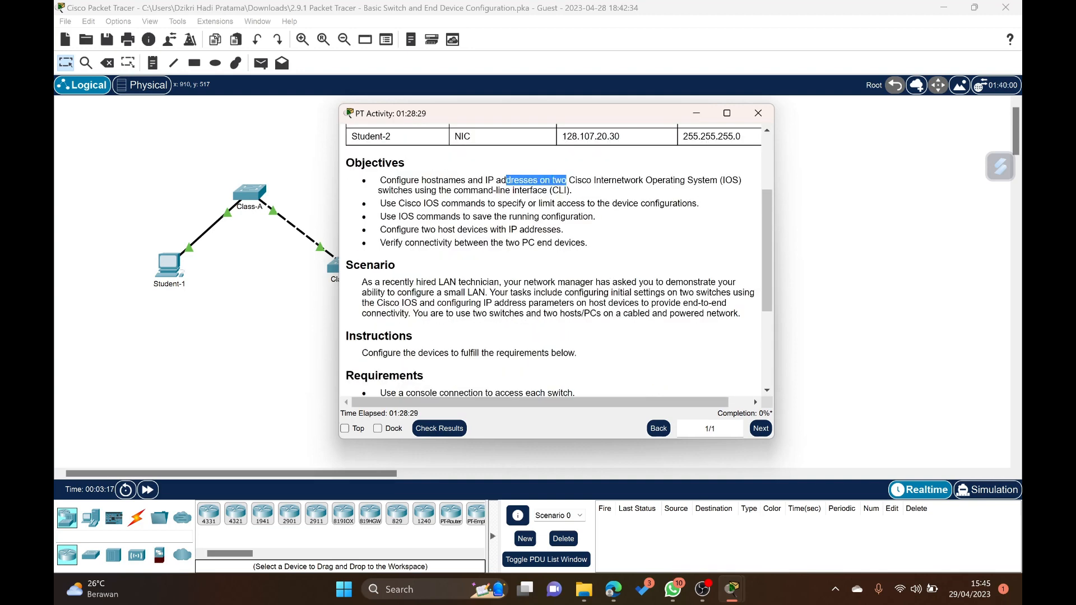
{"action": "scroll", "coordinate": [465, 250], "scroll_direction": "down", "scroll_amount": 2}
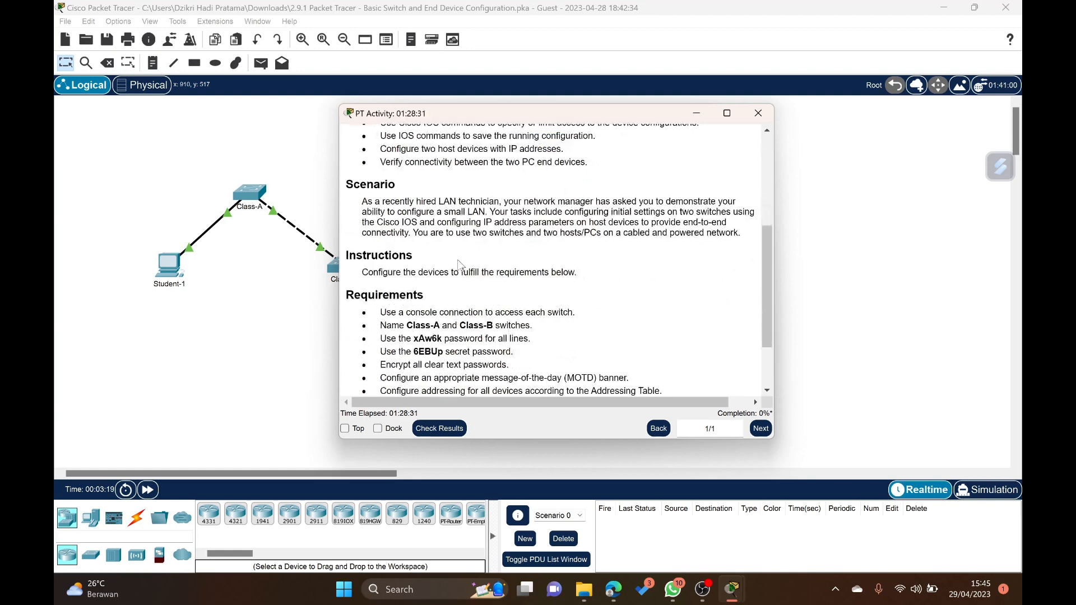
{"action": "scroll", "coordinate": [456, 311], "scroll_direction": "down", "scroll_amount": 2}
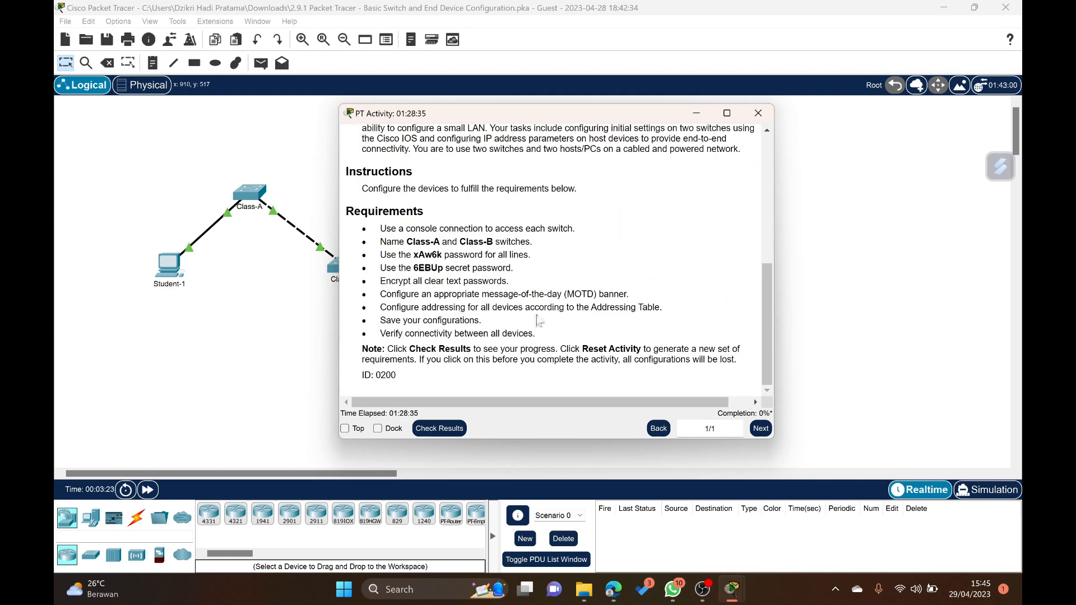
{"action": "scroll", "coordinate": [539, 321], "scroll_direction": "up", "scroll_amount": 6}
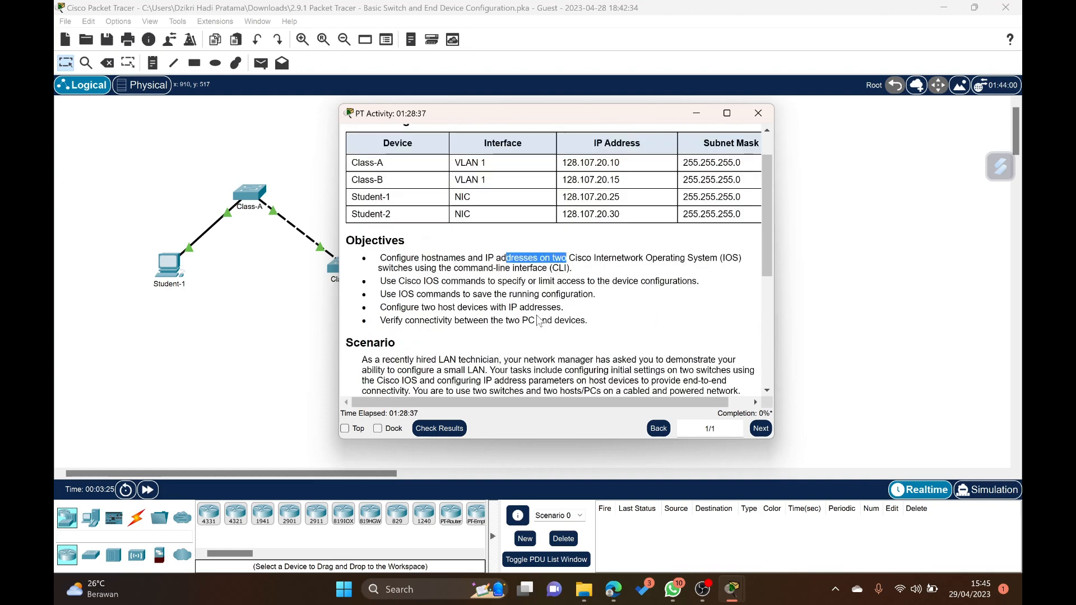
{"action": "left_click", "coordinate": [377, 429]}
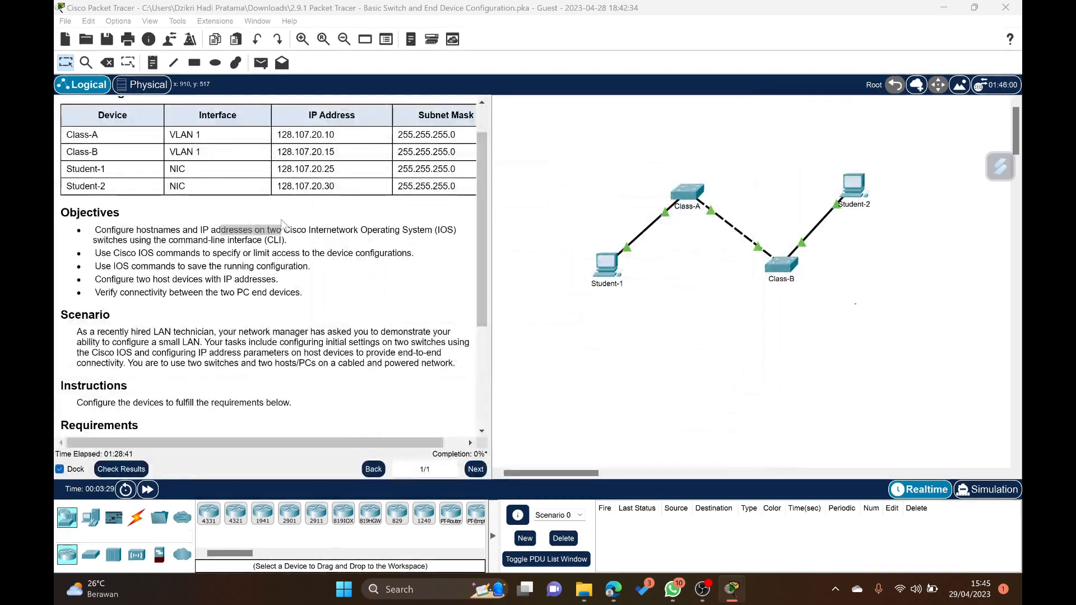
{"action": "scroll", "coordinate": [403, 132], "scroll_direction": "up", "scroll_amount": 1}
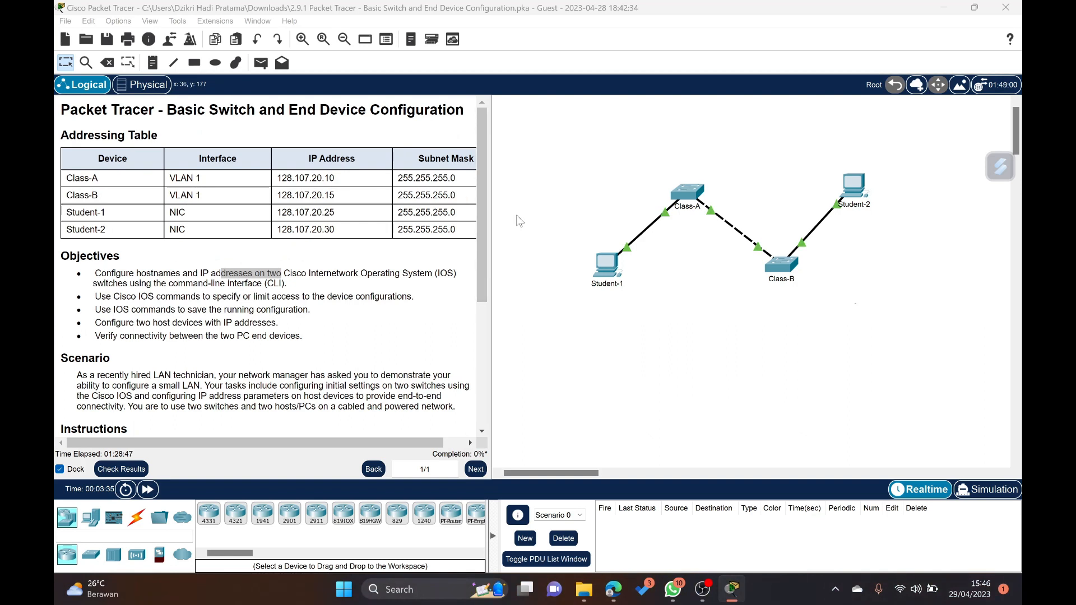
- Connect a console cable from Student-1's RS 232 port to the Console port of the Class-A switch
{"action": "left_click", "coordinate": [134, 519]}
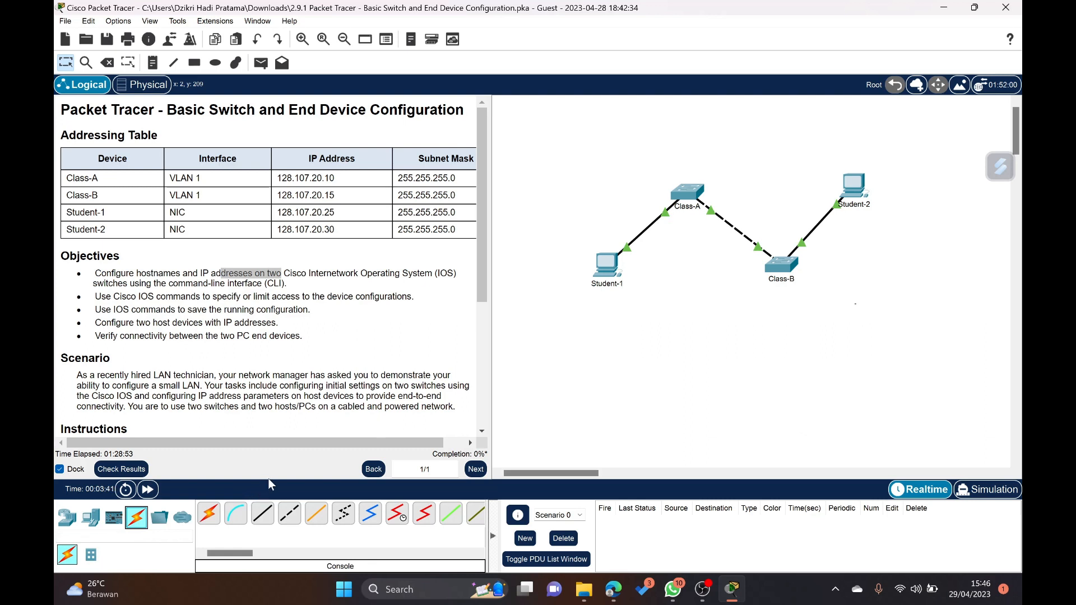
{"action": "left_click", "coordinate": [235, 513]}
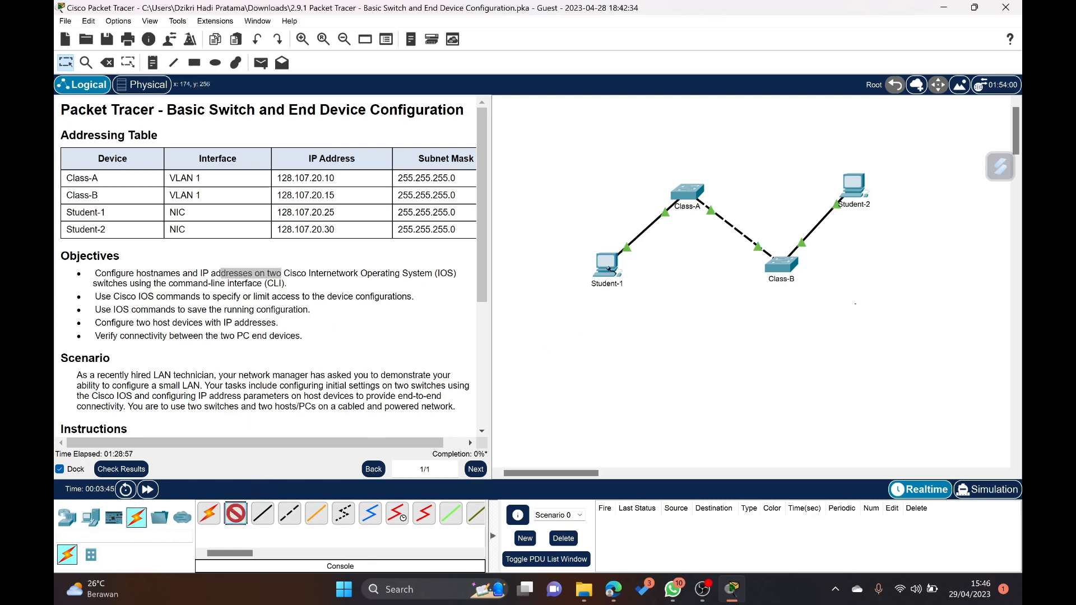
{"action": "left_click", "coordinate": [608, 267]}
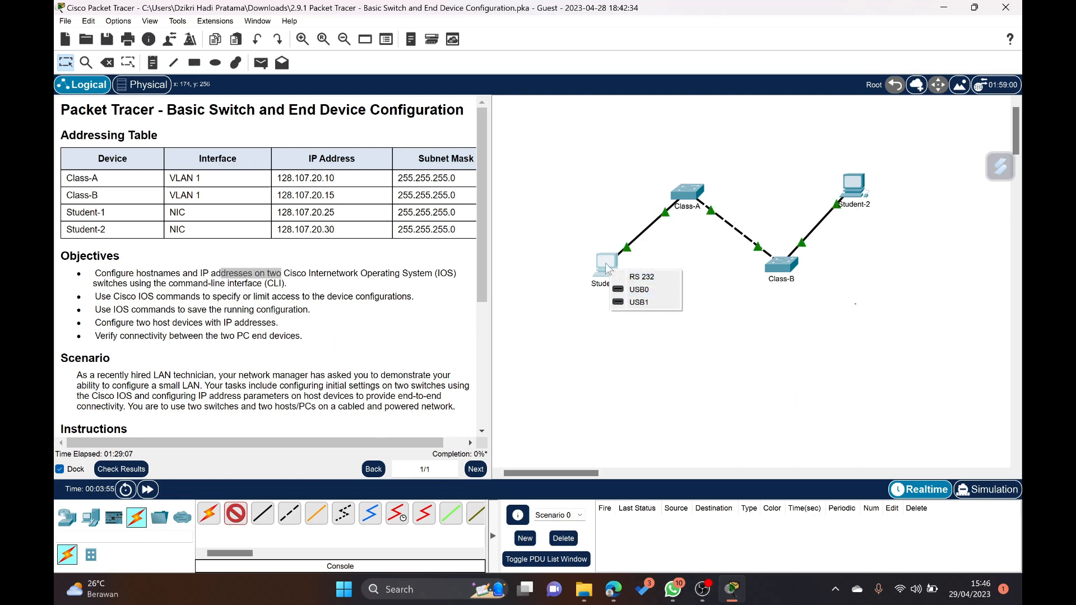
{"action": "left_click", "coordinate": [620, 278]}
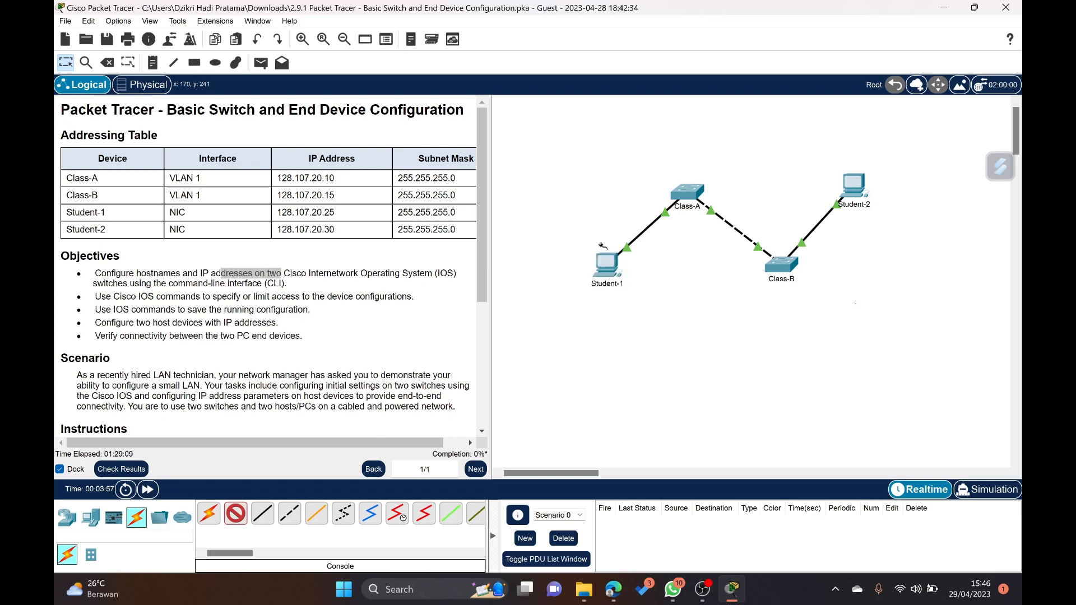
{"action": "left_click", "coordinate": [690, 193]}
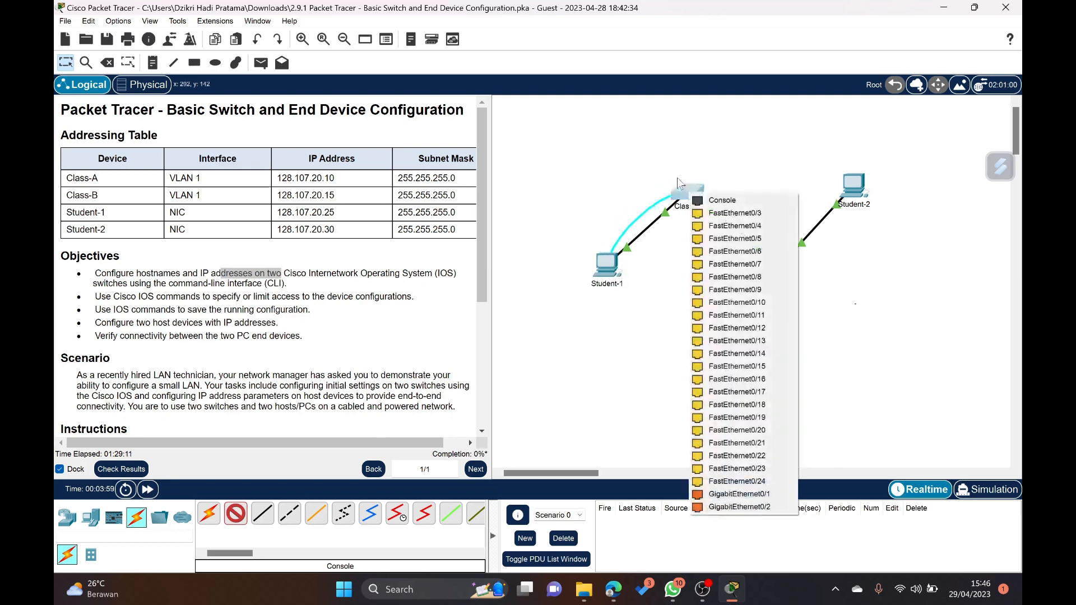
{"action": "left_click", "coordinate": [723, 200]}
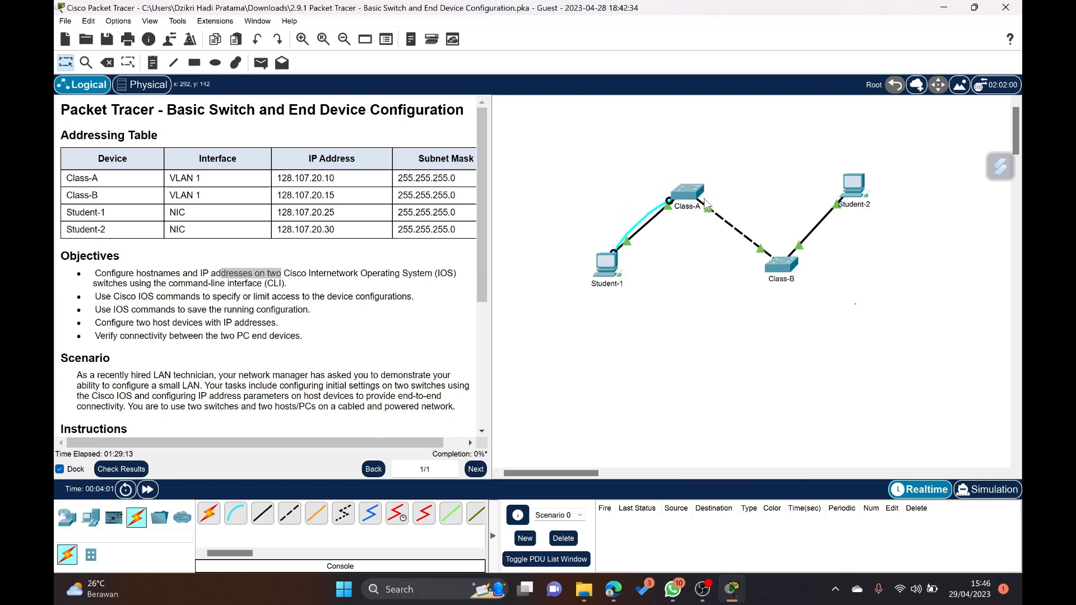
- Connect Student-2 to the Console port of the Class-B switch with a console cable
{"action": "left_click", "coordinate": [235, 514]}
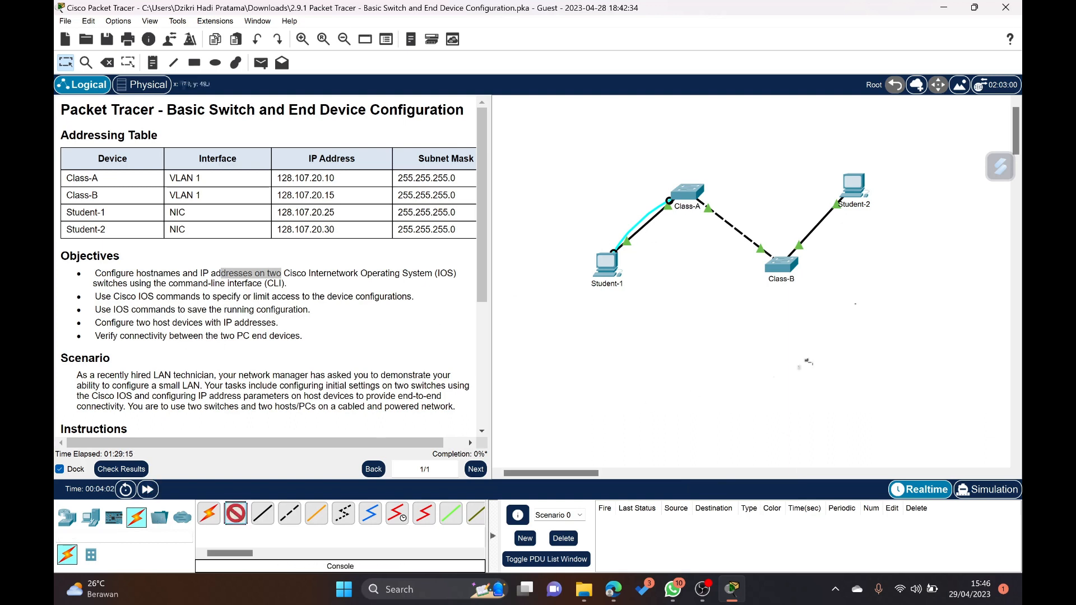
{"action": "left_click", "coordinate": [862, 187]}
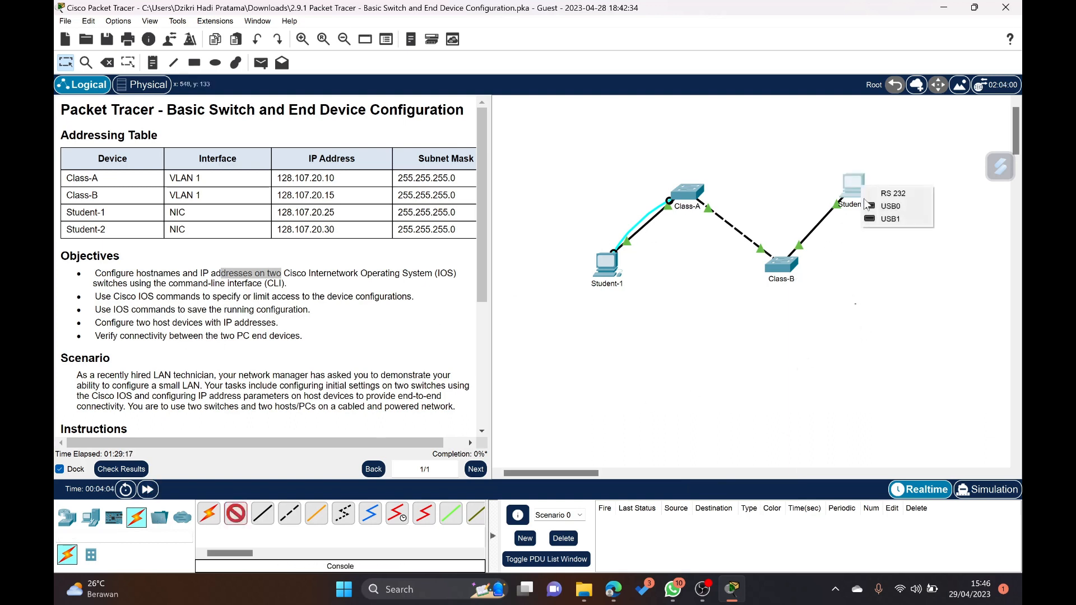
{"action": "left_click", "coordinate": [880, 212]}
{"action": "left_click", "coordinate": [784, 266]}
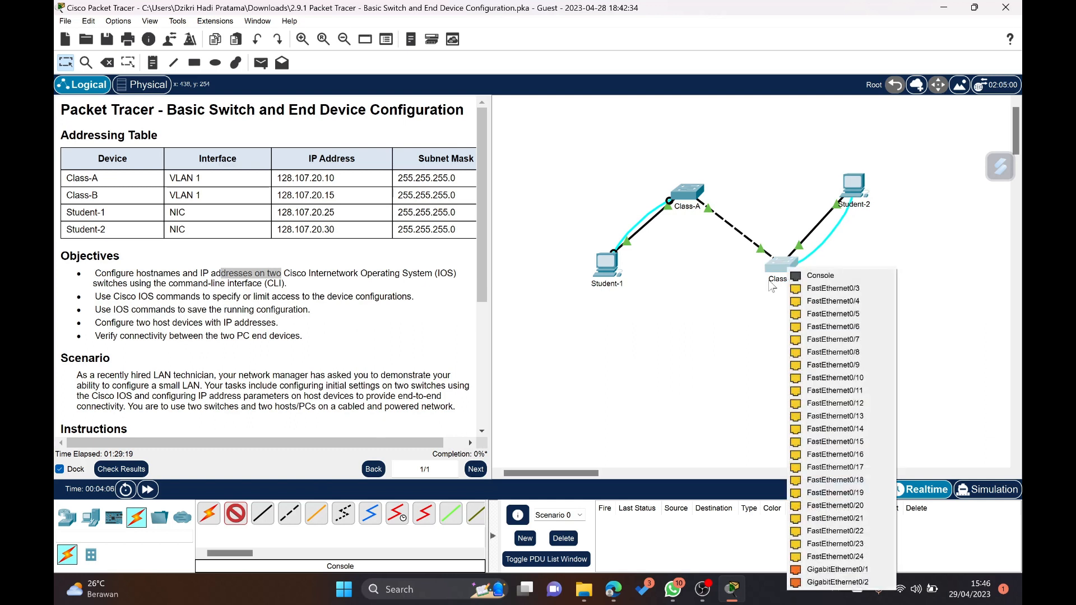
{"action": "left_click", "coordinate": [820, 275]}
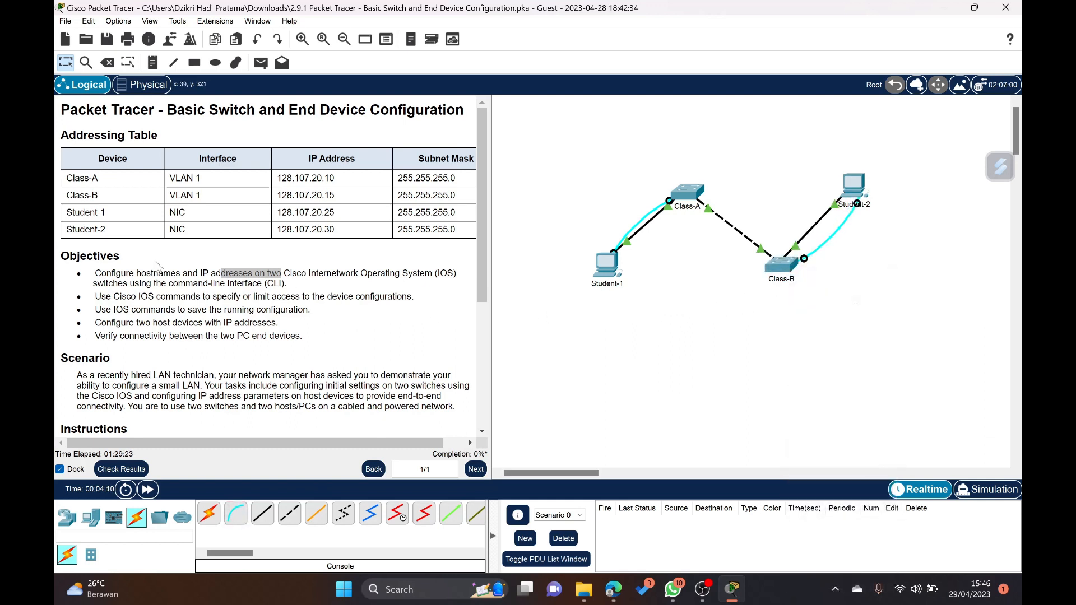
{"action": "scroll", "coordinate": [157, 265], "scroll_direction": "down", "scroll_amount": 5}
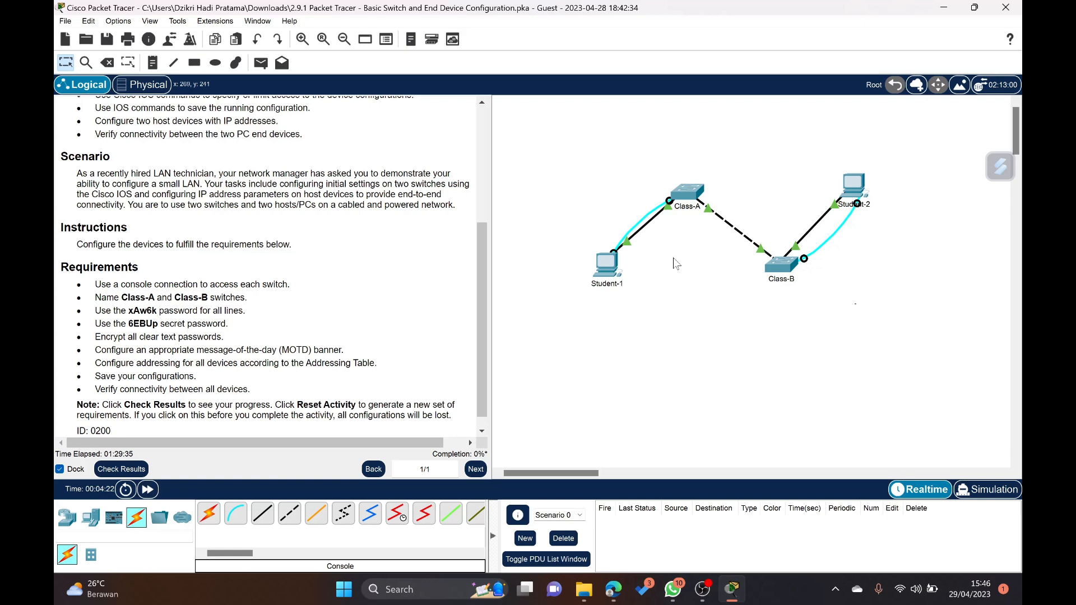
{"action": "left_click", "coordinate": [689, 190]}
{"action": "left_click", "coordinate": [617, 307]}
{"action": "left_click", "coordinate": [610, 264]}
{"action": "left_click", "coordinate": [415, 118]}
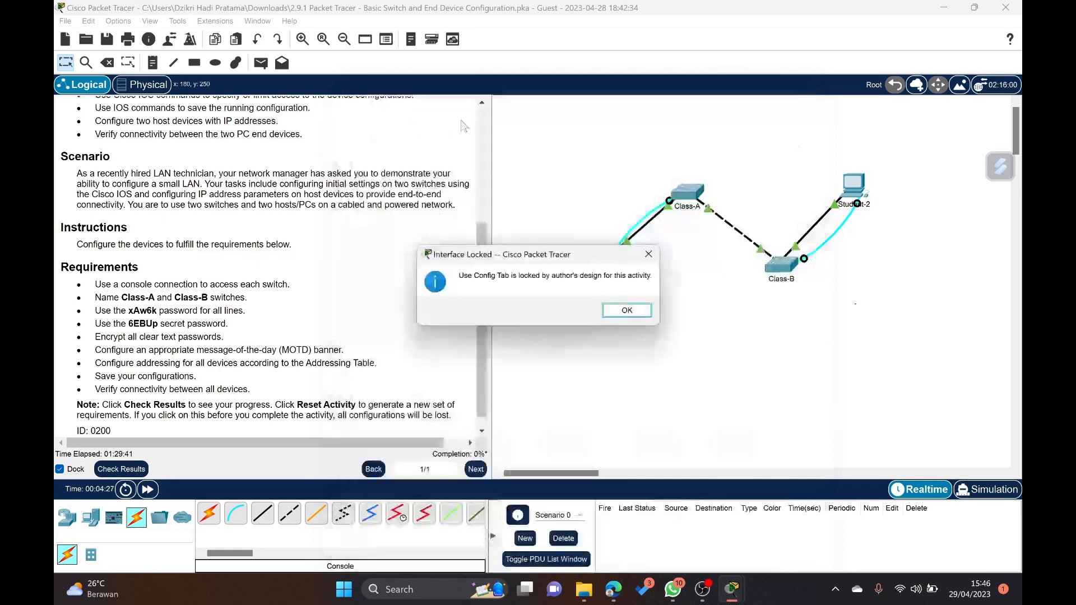
{"action": "left_click", "coordinate": [627, 310]}
- Start a terminal session on Student-1 with the default port configuration and bring up the switch's command prompt
{"action": "left_click", "coordinate": [600, 276]}
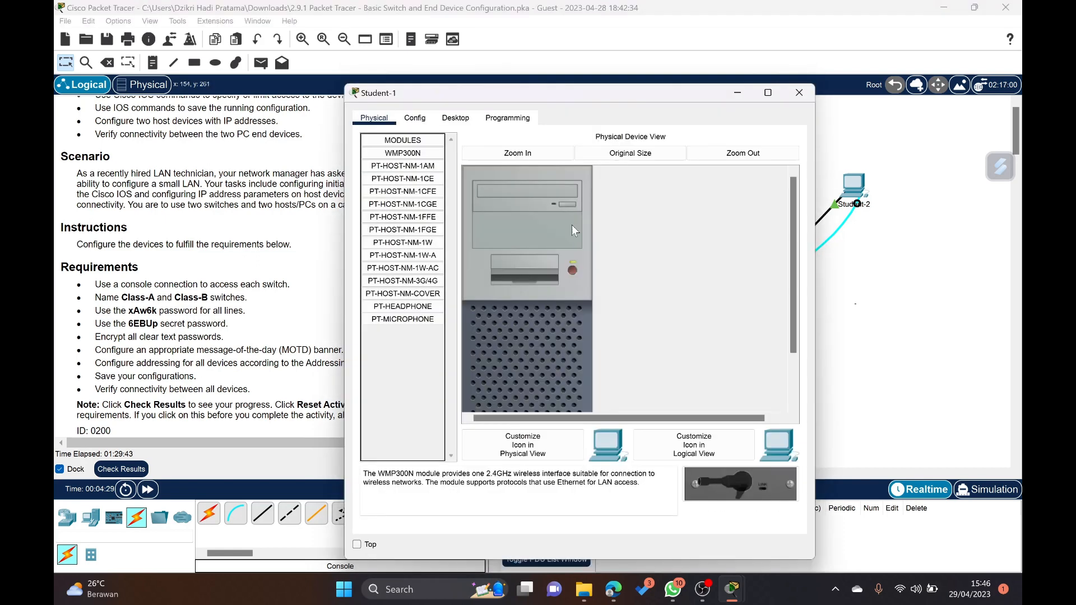
{"action": "left_click", "coordinate": [469, 124]}
{"action": "left_click", "coordinate": [598, 176]}
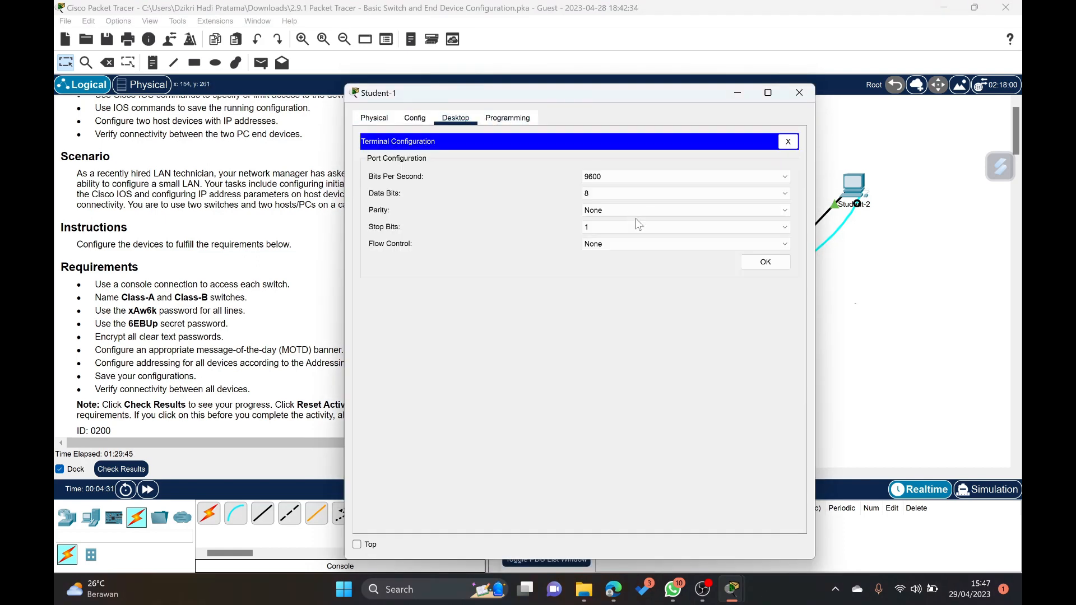
{"action": "left_click", "coordinate": [764, 264]}
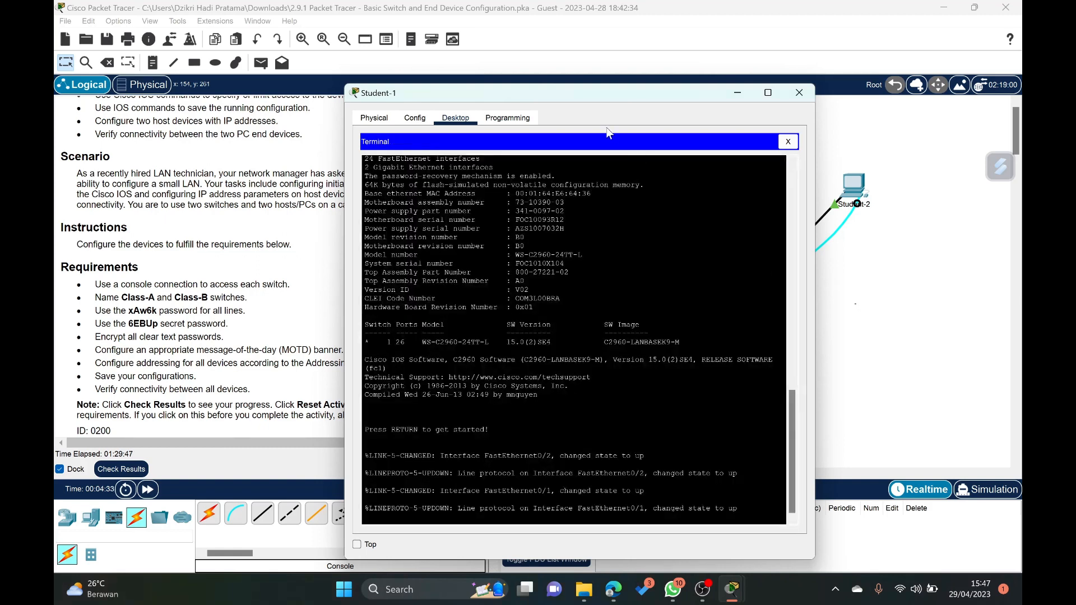
{"action": "left_click_drag", "start_coordinate": [584, 94], "coordinate": [552, 29]}
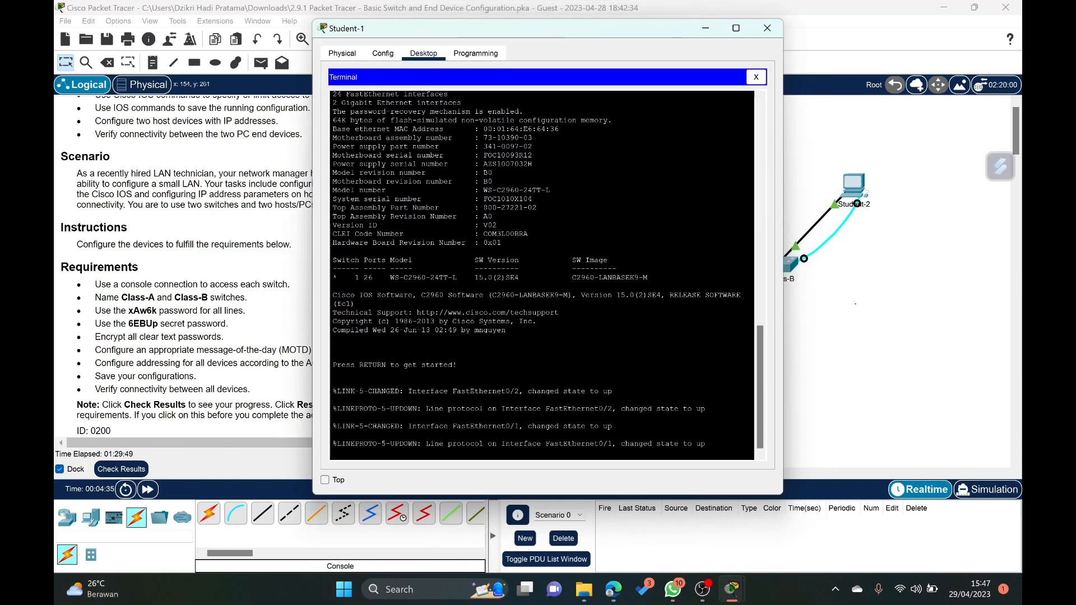
{"action": "key", "text": "Return"}
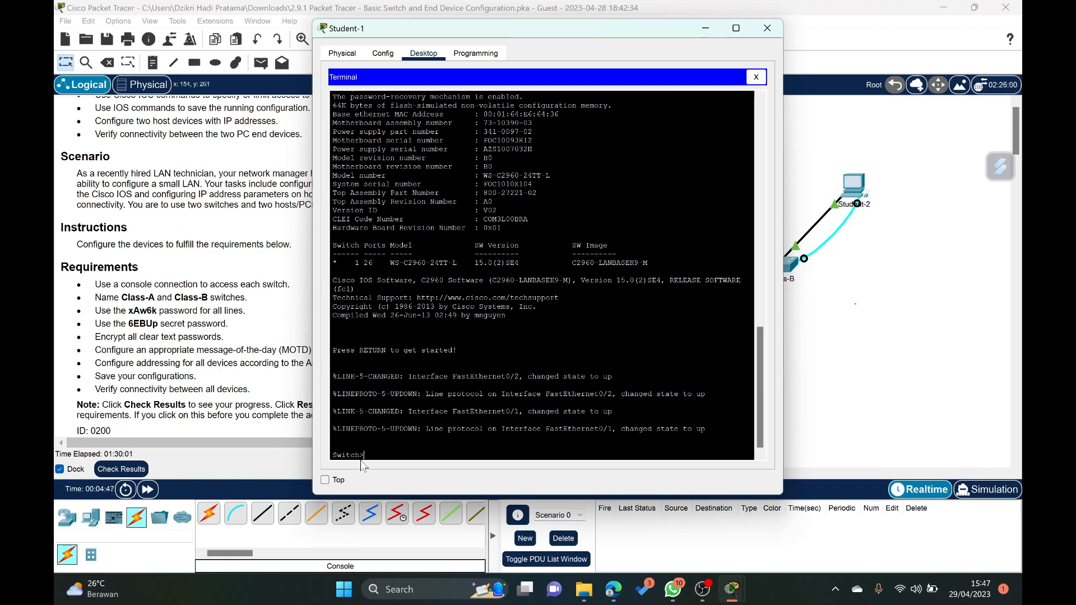
- Enter privileged EXEC mode with enable, and global configuration mode with configure terminal
{"action": "type", "text": "enable"}
{"action": "key", "text": "Return"}
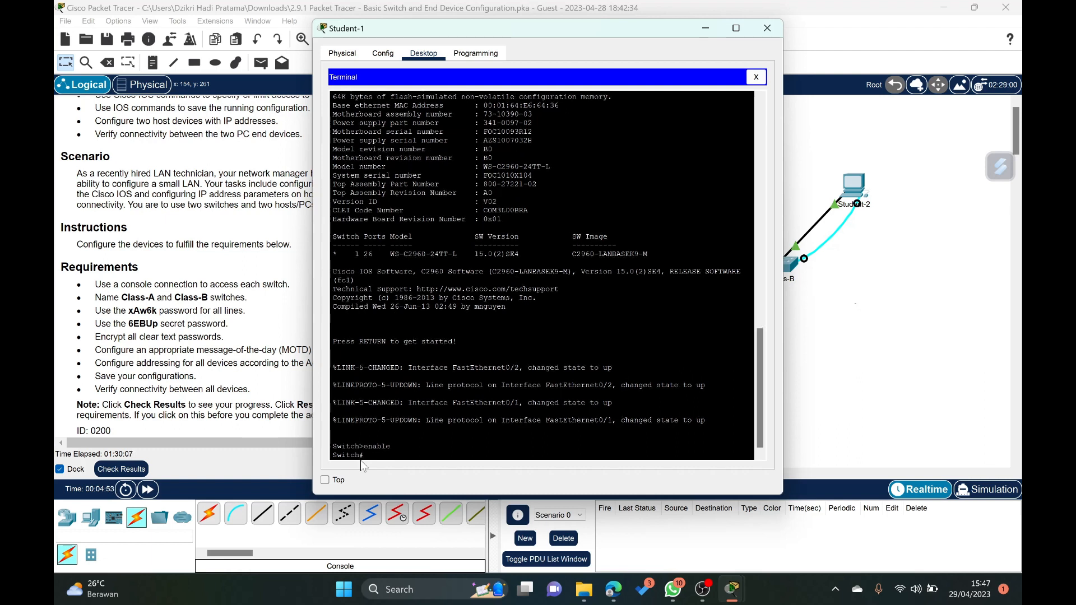
{"action": "type", "text": "configure tre"}
{"action": "key", "text": "BackSpace"}
{"action": "key", "text": "BackSpace"}
{"action": "type", "text": "erminal"}
{"action": "key", "text": "Return"}
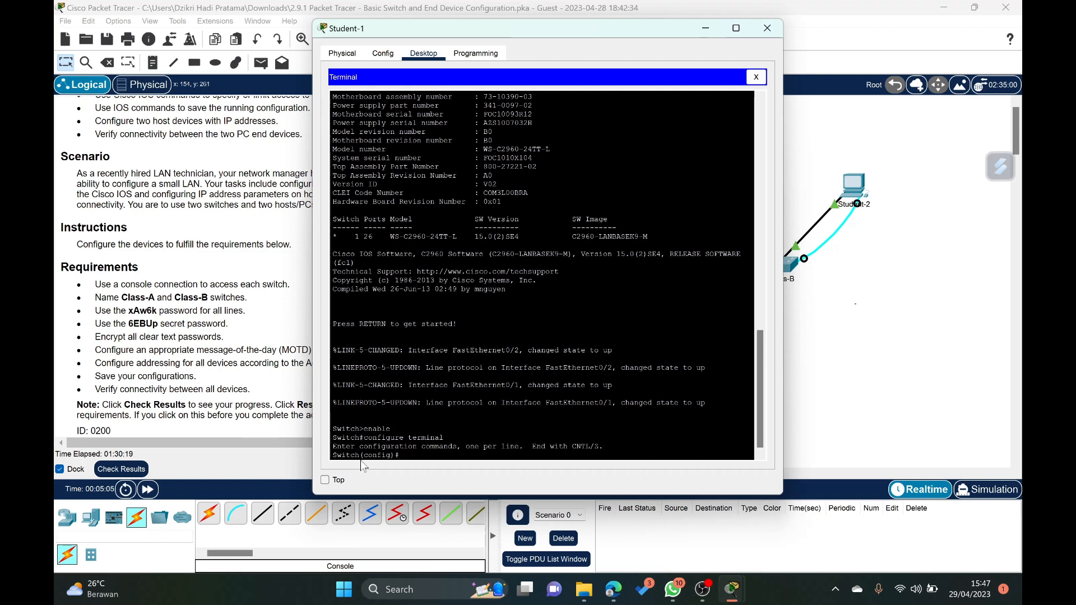
- Set the switch's hostname to Class-A
{"action": "type", "text": "hostname Class-A"}
{"action": "key", "text": "Return"}
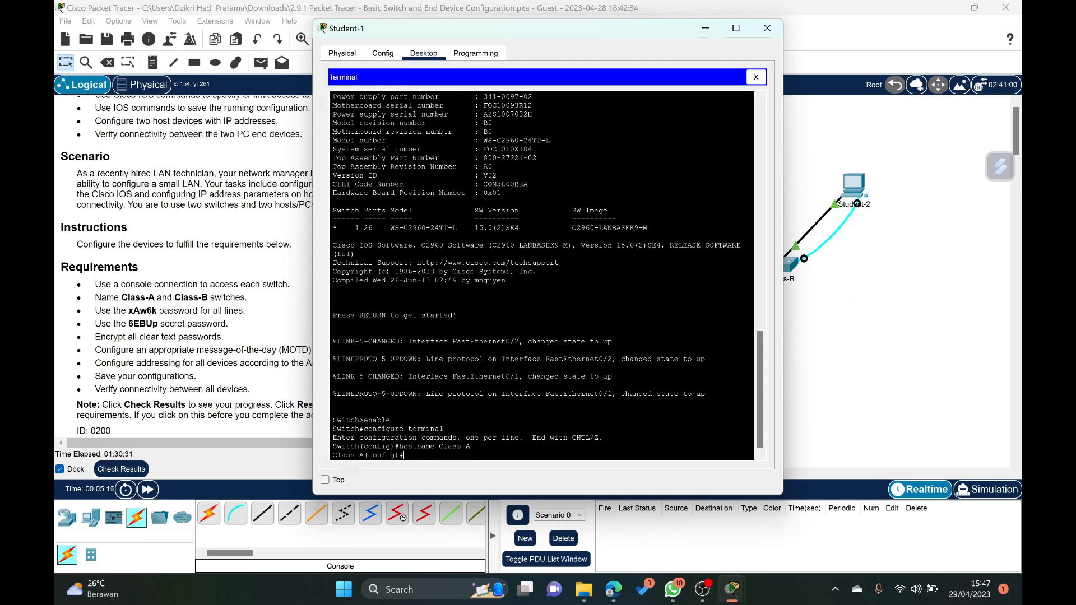
- Set the enable secret password on Class-A to the secret password given in the requirements
{"action": "left_click_drag", "start_coordinate": [335, 455], "coordinate": [364, 455]}
{"action": "left_click", "coordinate": [366, 455]}
{"action": "type", "text": "enable sec"}
{"action": "type", "text": "ret 6EBUp"}
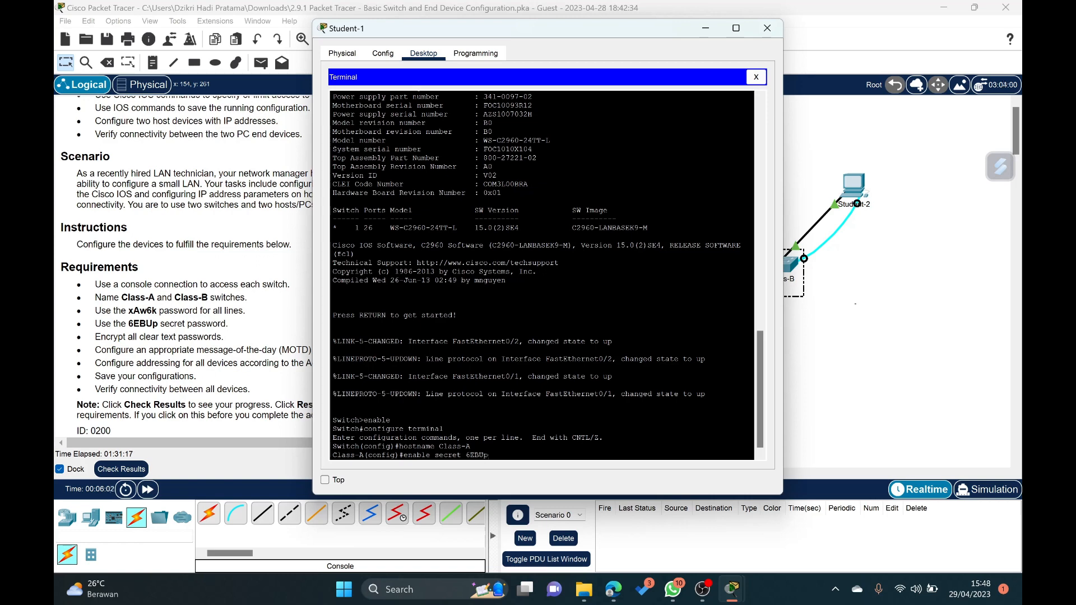
{"action": "key", "text": "Return"}
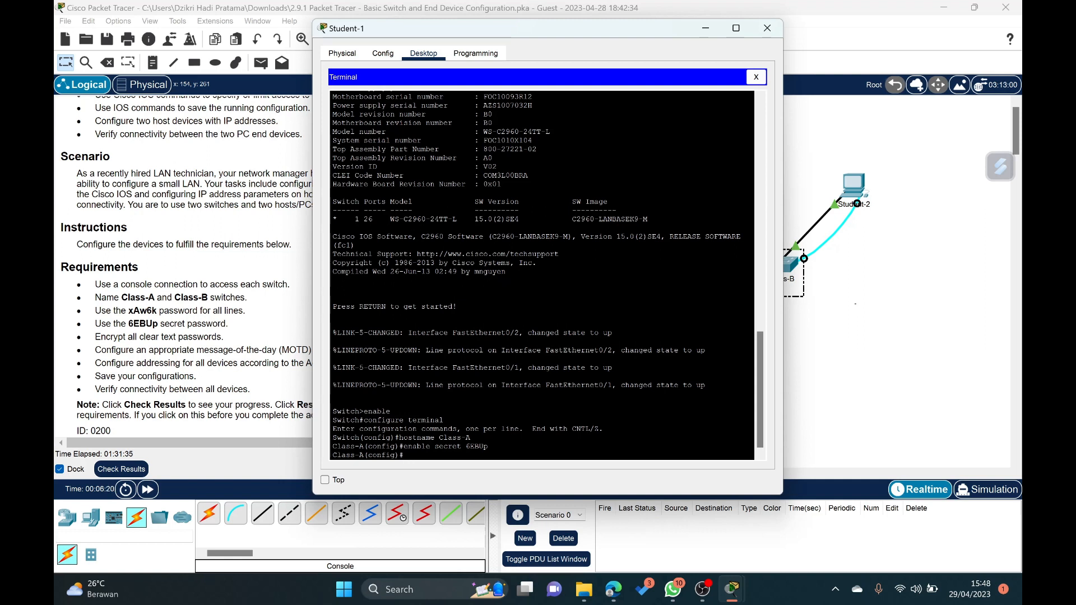
- Configure line console 0 on Class-A with the line password given in the requirements
{"action": "type", "text": "line console 0"}
{"action": "key", "text": "Return"}
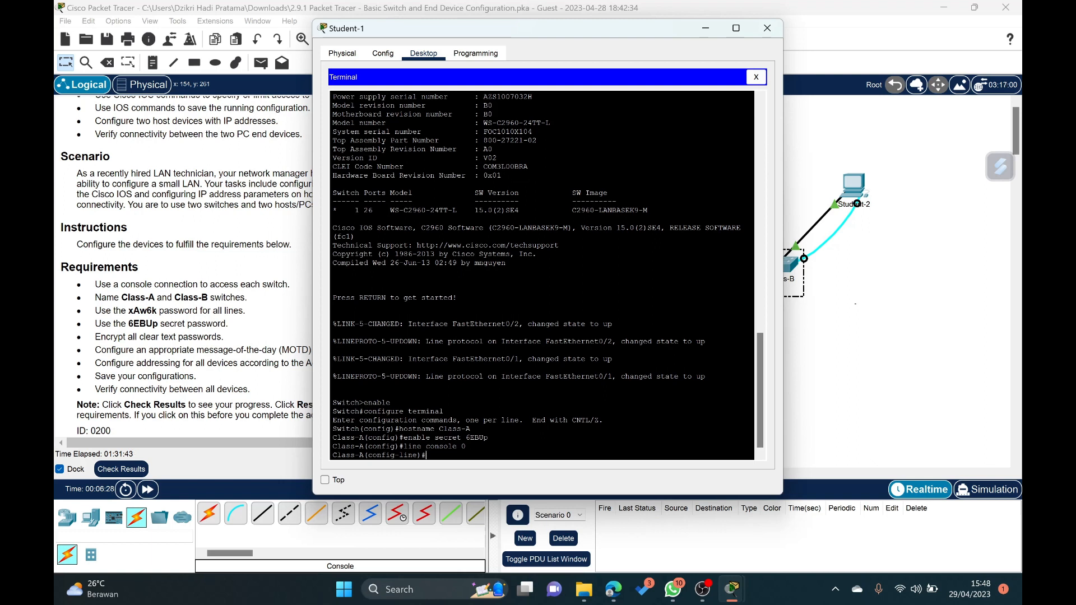
{"action": "type", "text": "password"}
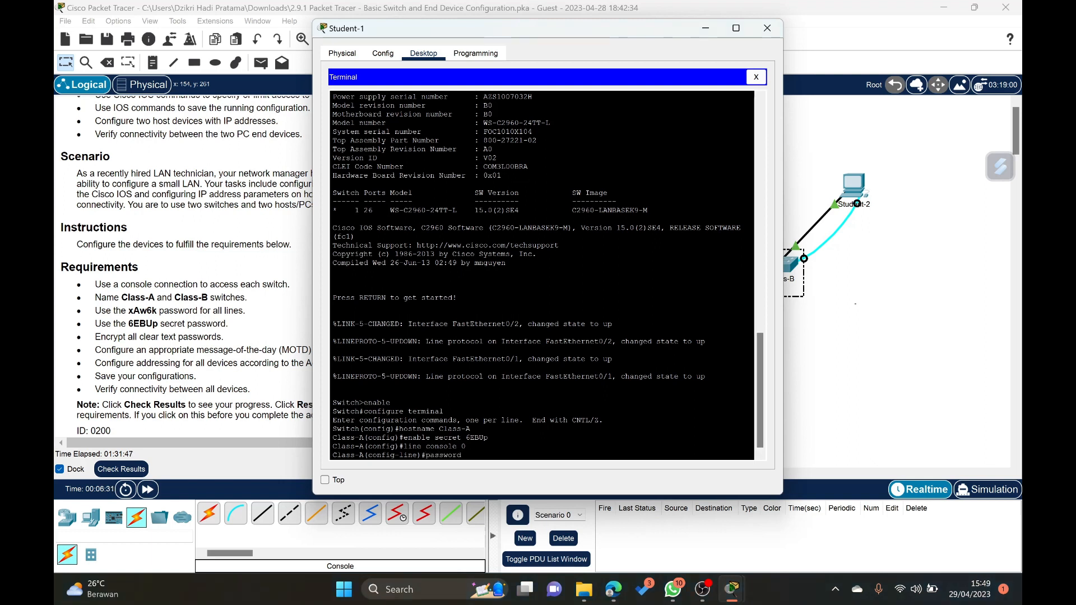
{"action": "type", "text": " xAw6k"}
{"action": "key", "text": "Return"}
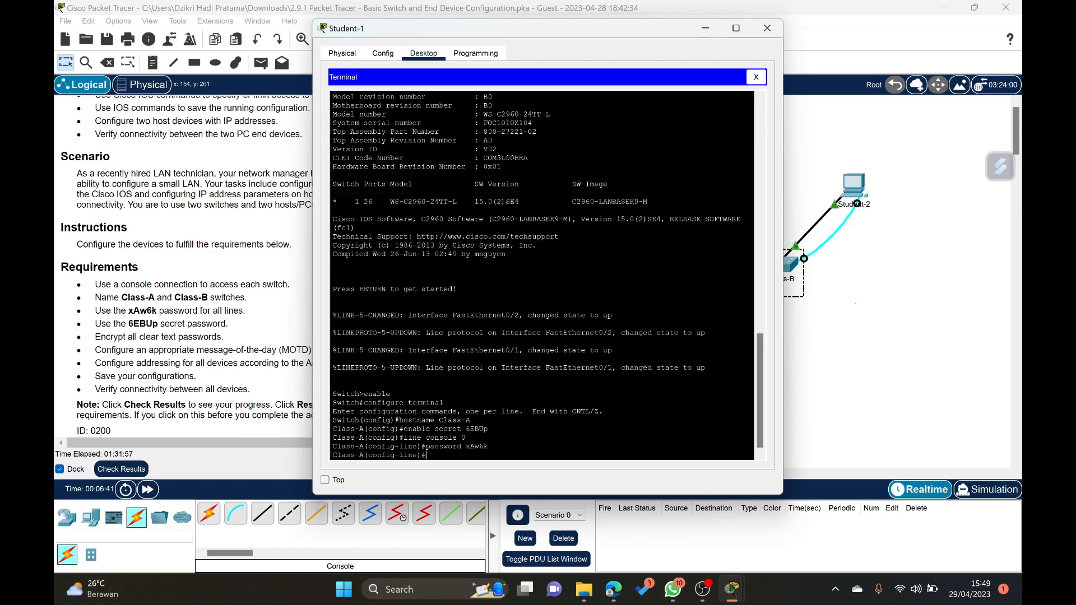
- Configure line vty 0 4 on Class-A with the required line password
{"action": "type", "text": "line vt"}
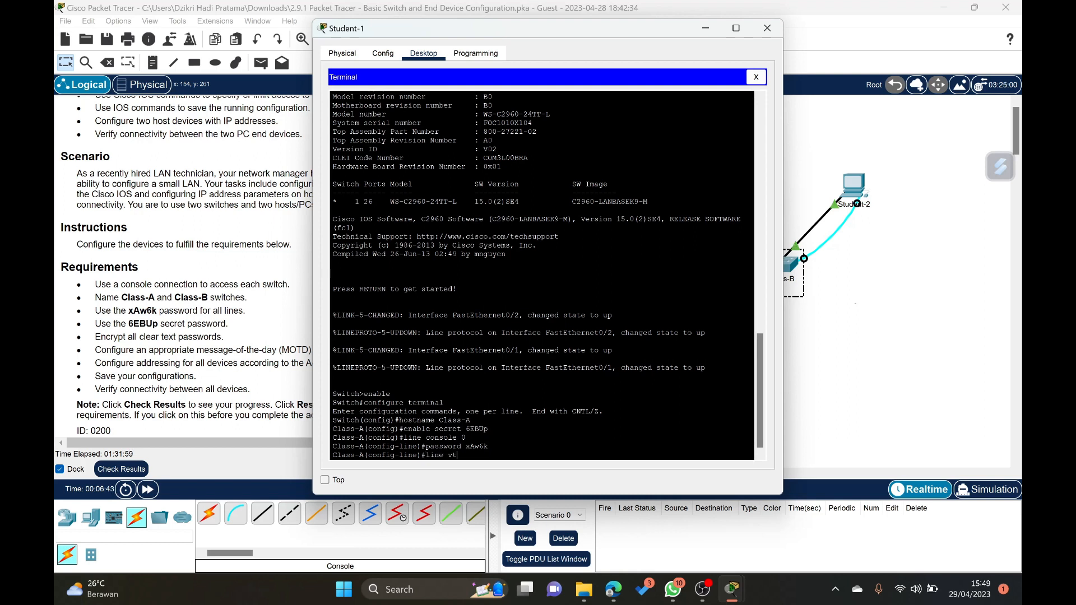
{"action": "type", "text": "y 0 4"}
{"action": "key", "text": "Return"}
{"action": "type", "text": "p"}
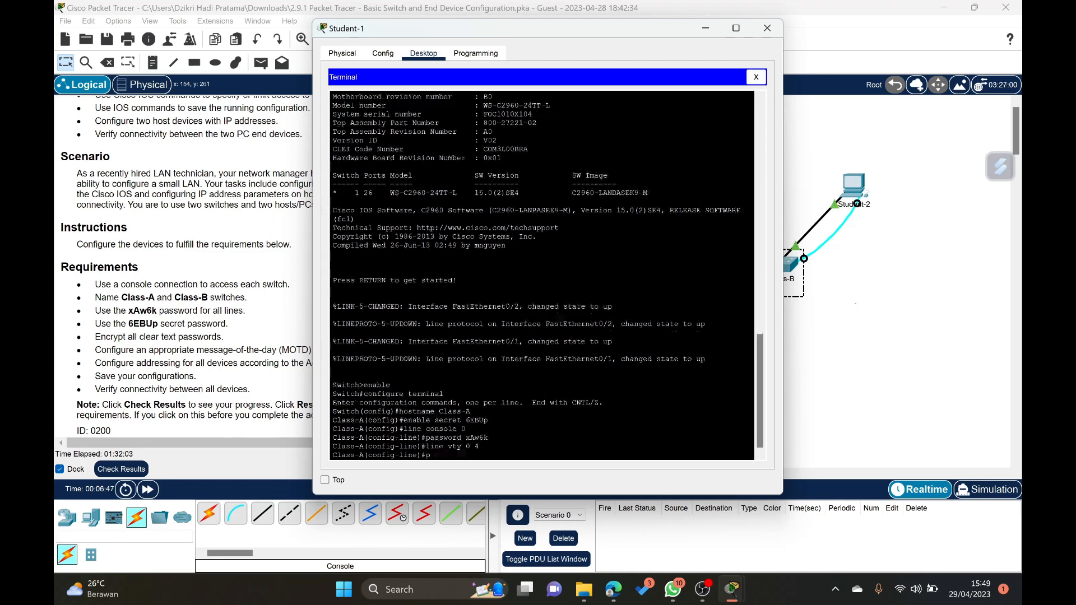
{"action": "type", "text": "assword "}
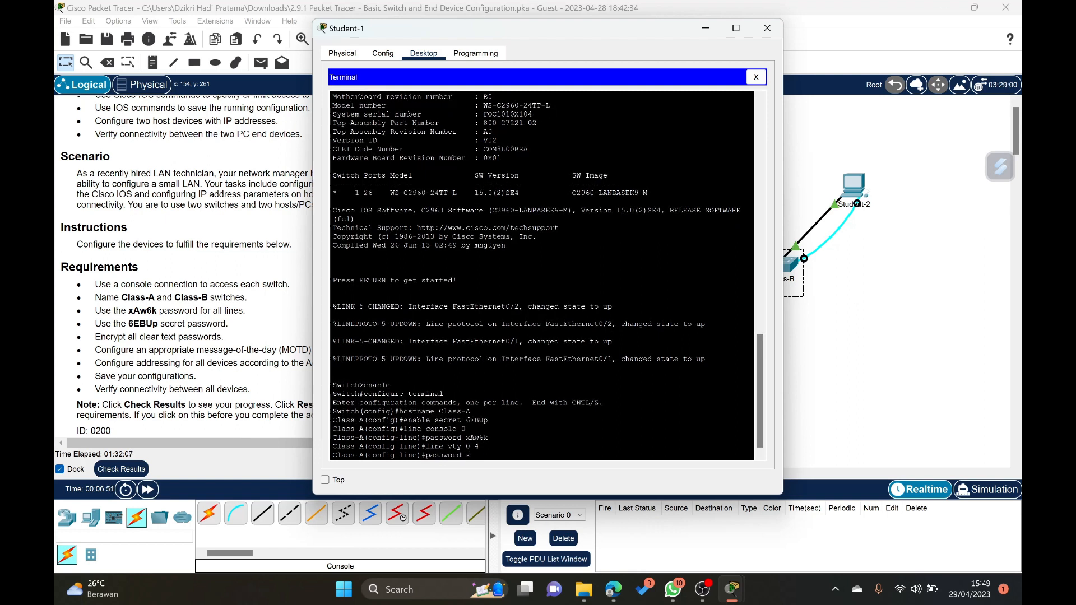
{"action": "type", "text": "xAw6k"}
{"action": "key", "text": "Return"}
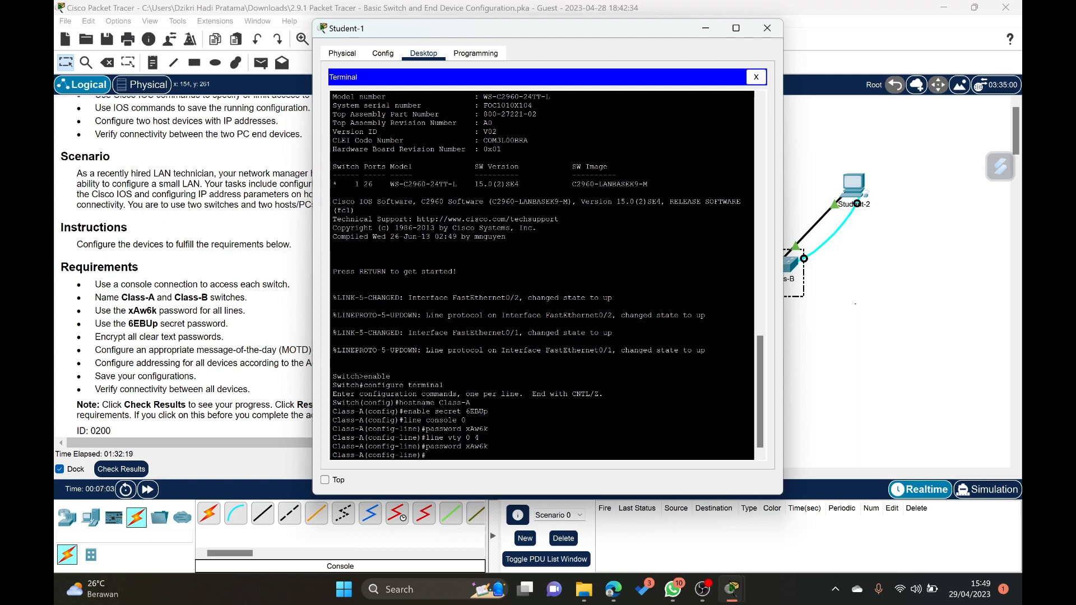
- Enable login on Class-A's vty lines and return to global configuration mode
{"action": "type", "text": "login"}
{"action": "key", "text": "Return"}
{"action": "type", "text": "exit"}
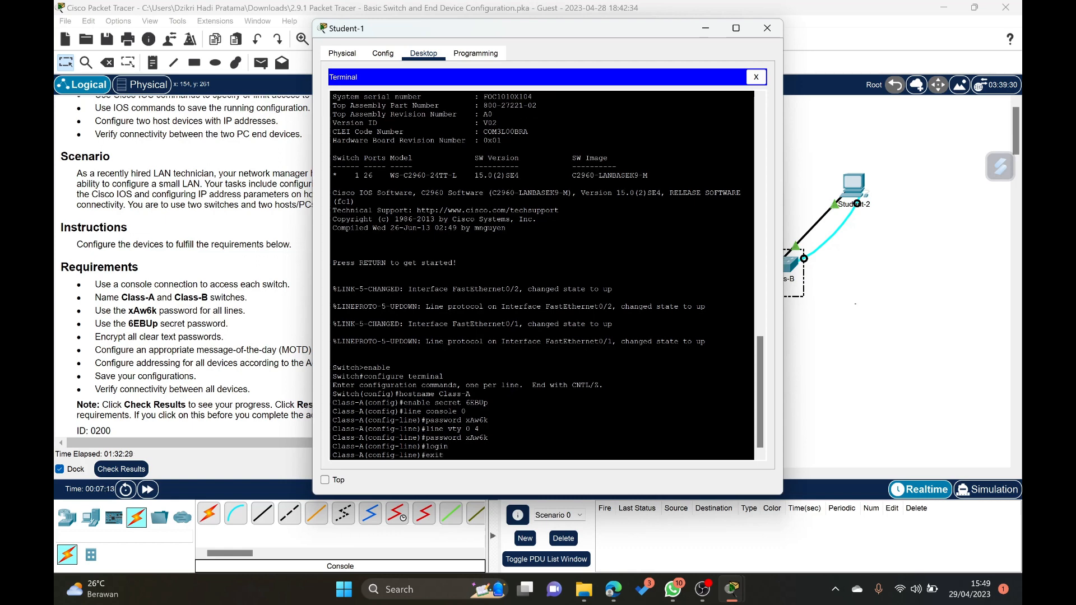
{"action": "key", "text": "Return"}
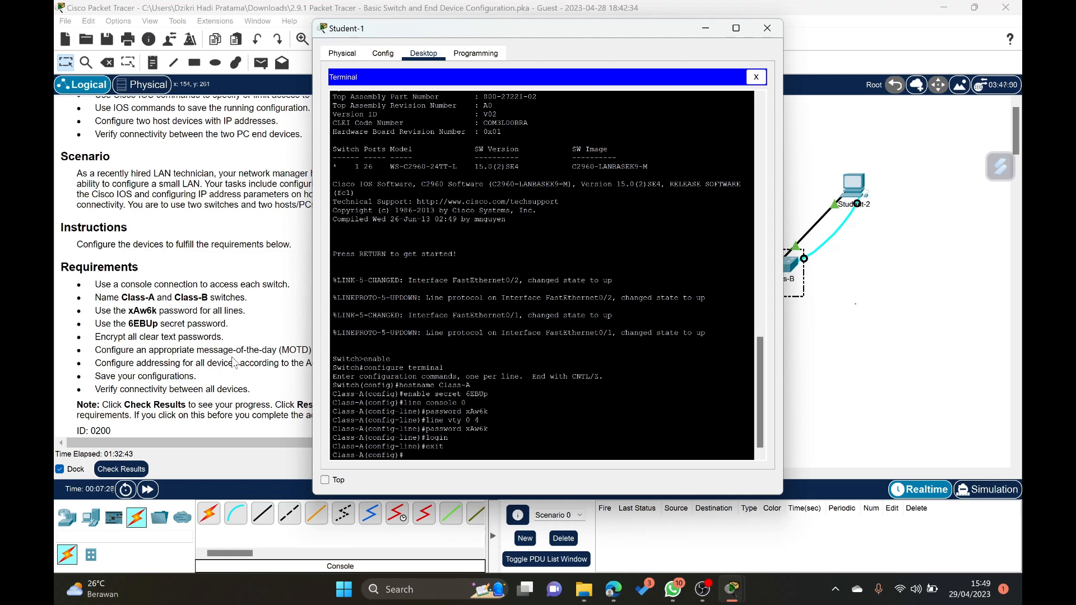
- Encrypt all clear-text passwords on Class-A with service password-encryption
{"action": "type", "text": "service password"}
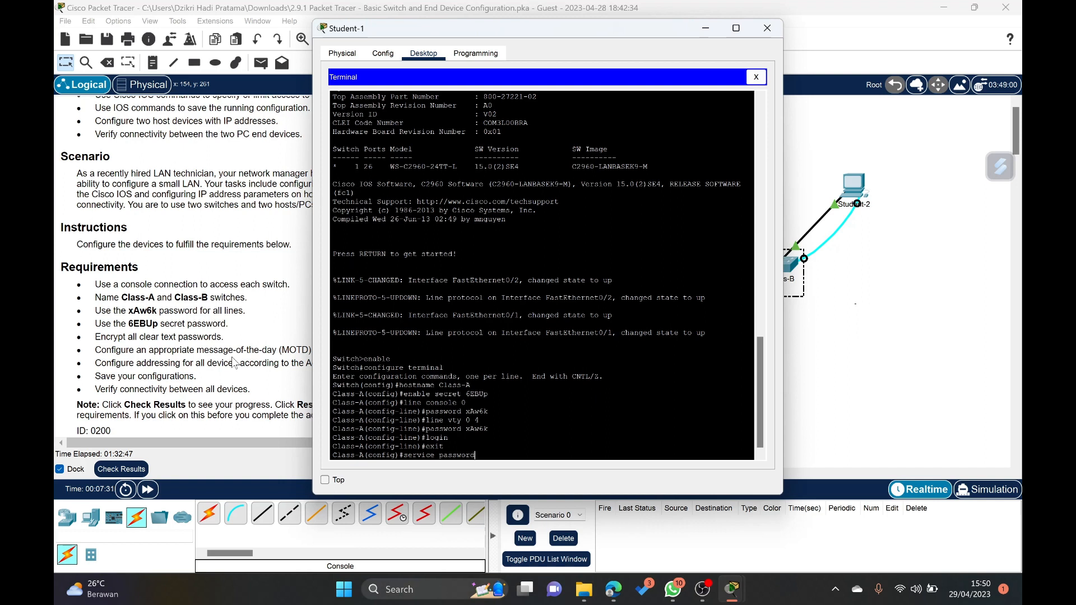
{"action": "type", "text": "-encryption"}
{"action": "key", "text": "Return"}
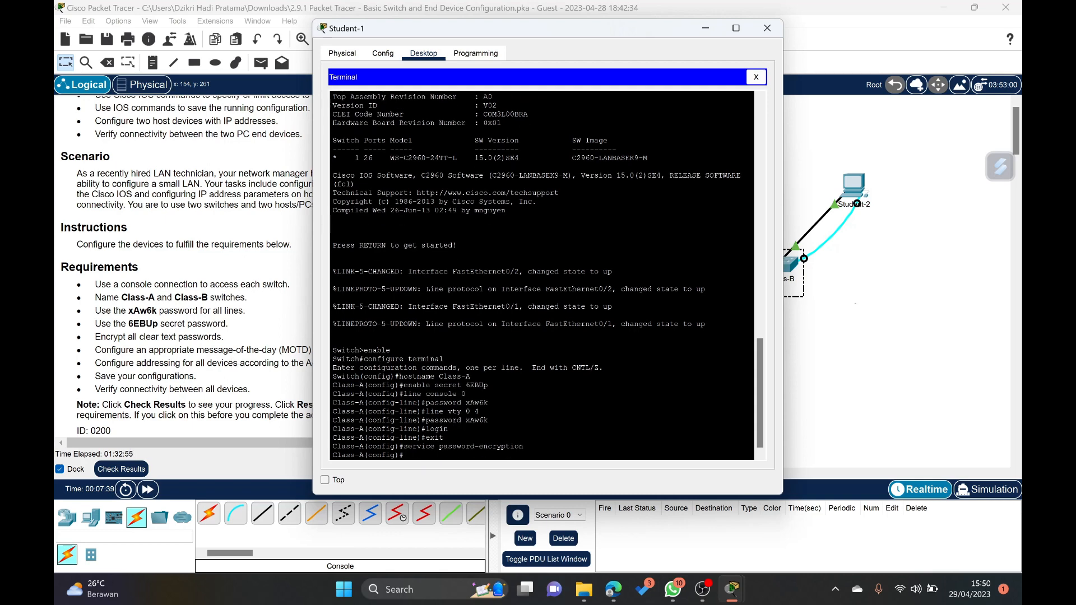
- Configure Class-A's message-of-the-day banner as "Unauthorized access to this device is probihited", using # as the delimiter
{"action": "left_click_drag", "start_coordinate": [388, 28], "coordinate": [470, 38]}
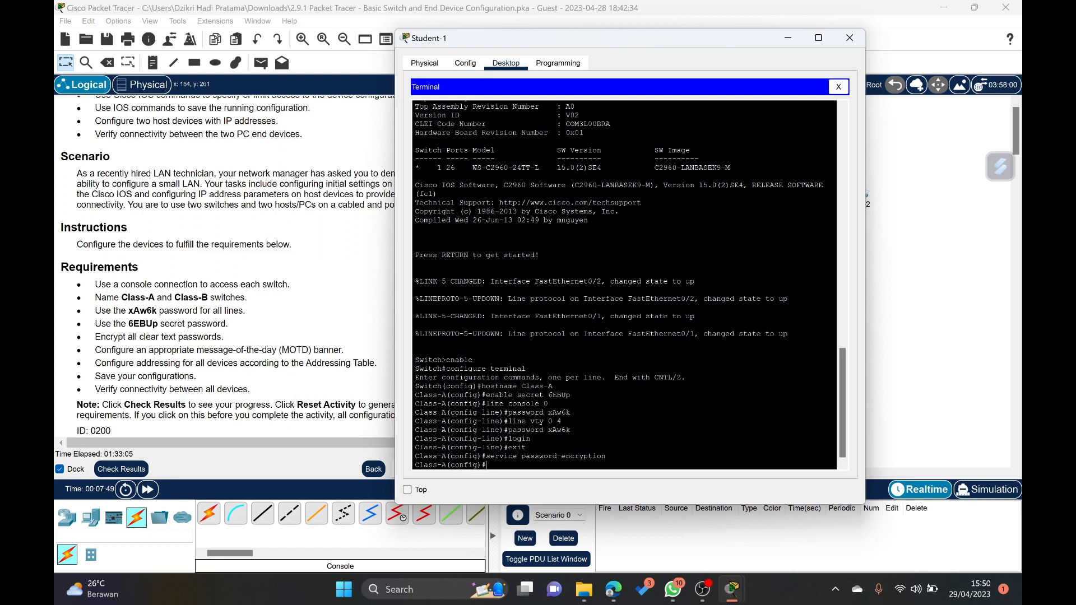
{"action": "type", "text": "anner motd #Un"}
{"action": "type", "text": "authorized access to"}
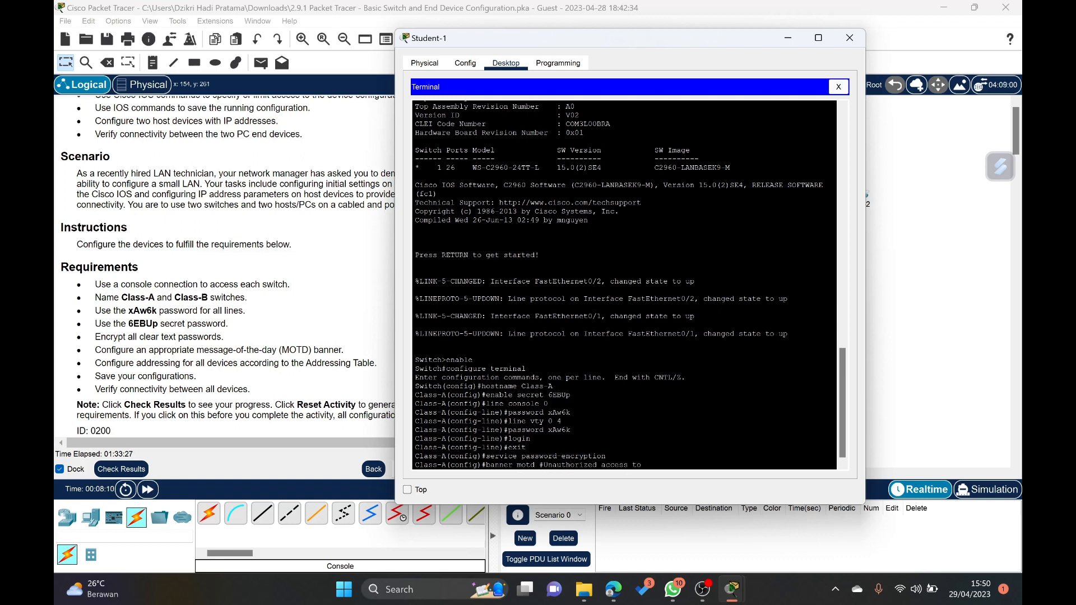
{"action": "type", "text": " this devic"}
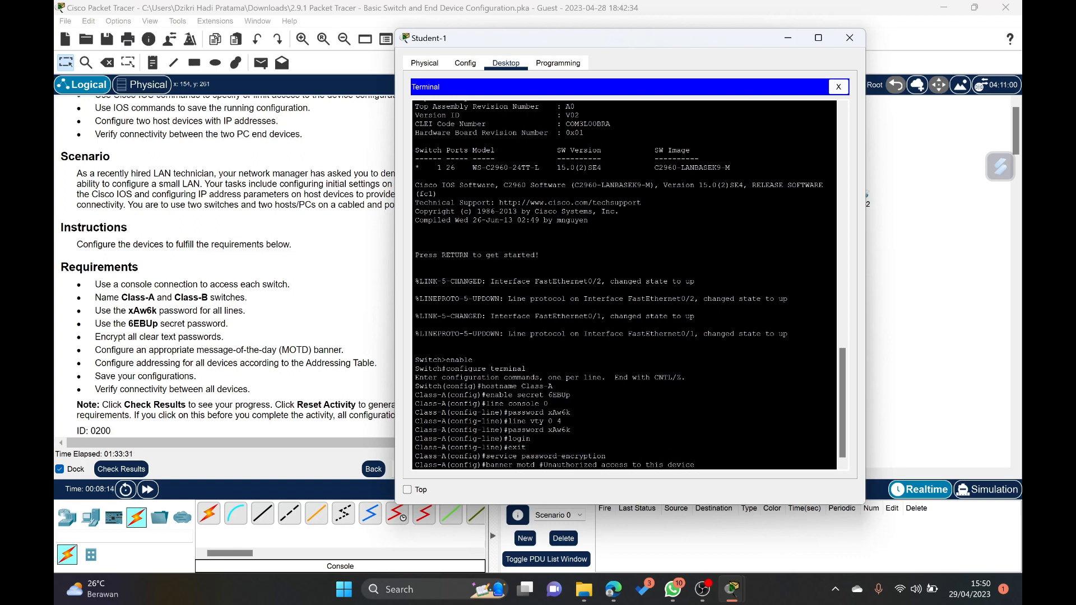
{"action": "type", "text": "e"}
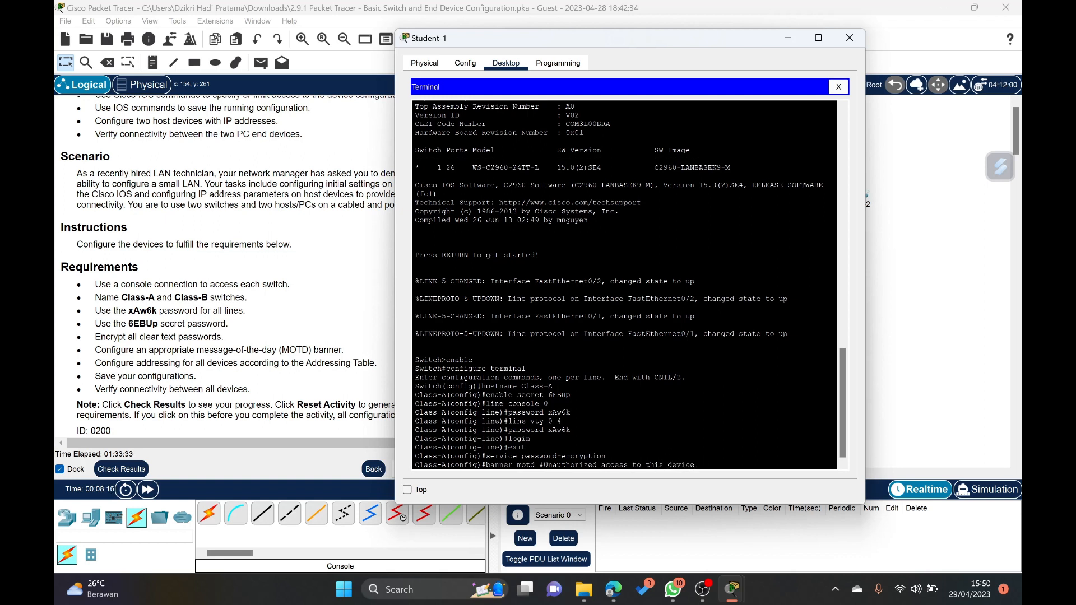
{"action": "type", "text": " is probihited#"}
{"action": "key", "text": "Return"}
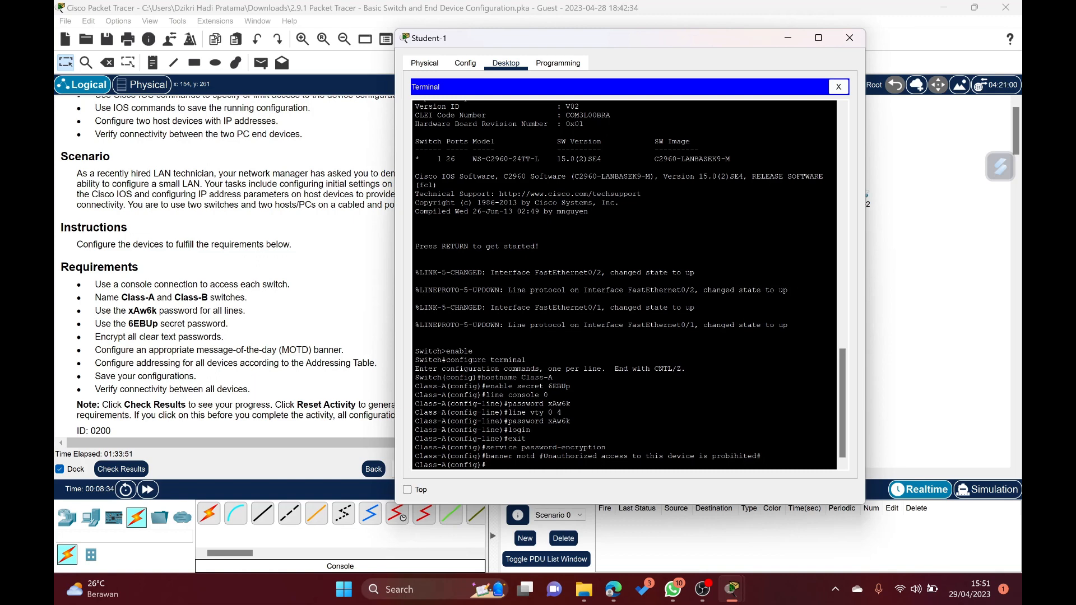
- Bring the Addressing Table into view beside the terminal and enter interface configuration for VLAN 1 on Class-A
{"action": "left_click", "coordinate": [850, 37]}
{"action": "scroll", "coordinate": [265, 222], "scroll_direction": "up", "scroll_amount": 5}
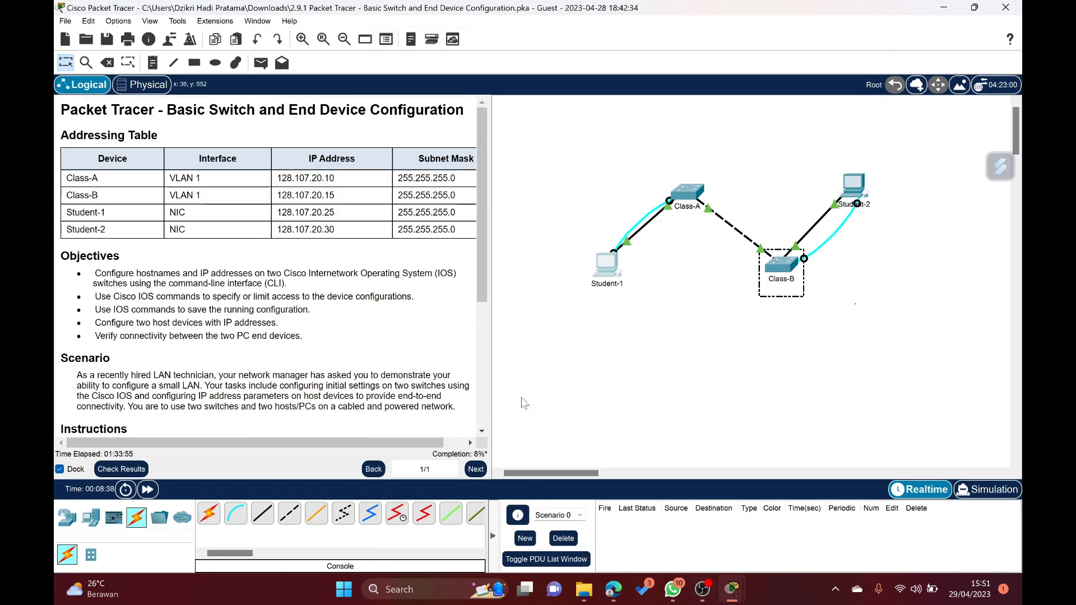
{"action": "mouse_move", "coordinate": [731, 589]}
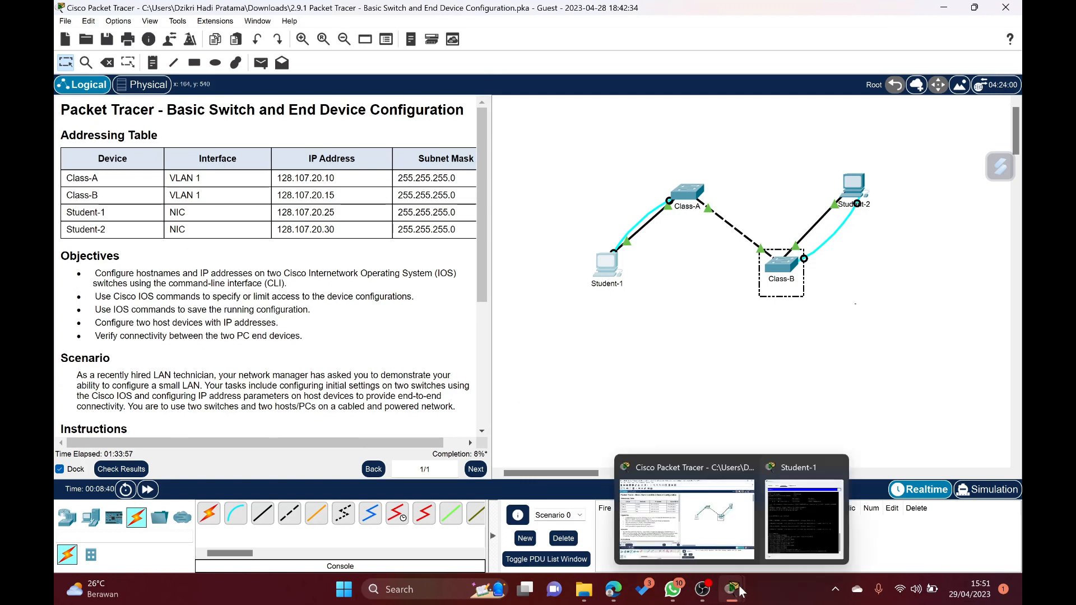
{"action": "left_click", "coordinate": [785, 518]}
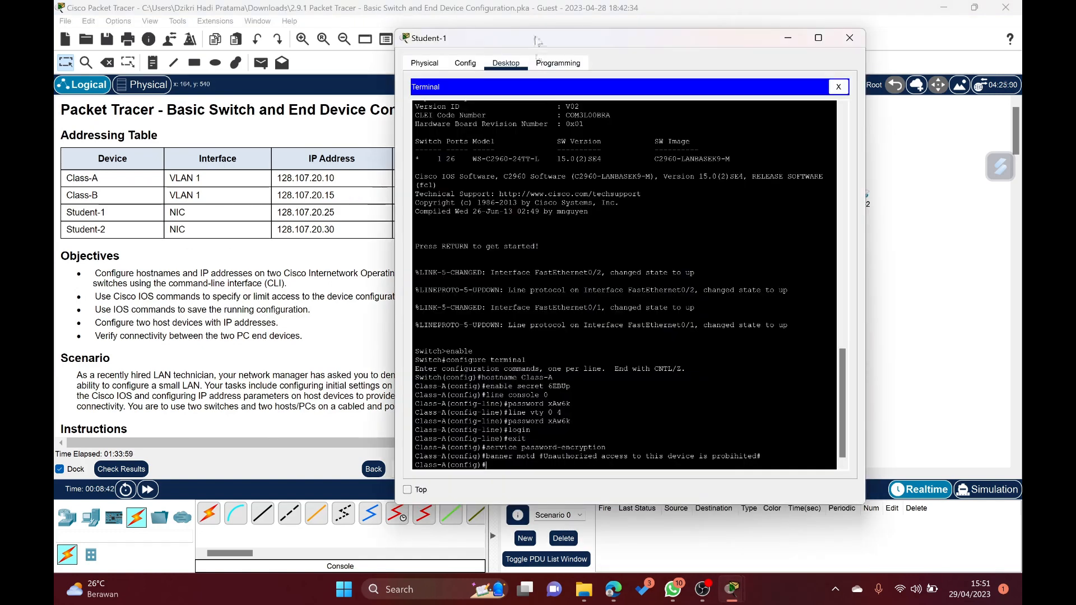
{"action": "left_click_drag", "start_coordinate": [535, 42], "coordinate": [617, 32]}
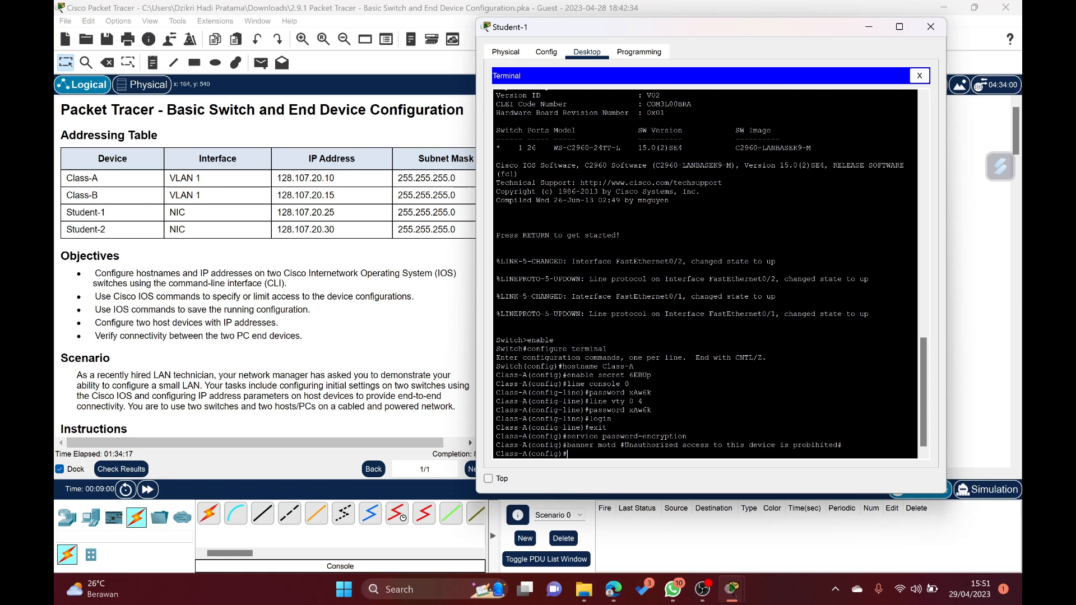
{"action": "type", "text": "interface vlan 1"}
{"action": "key", "text": "Return"}
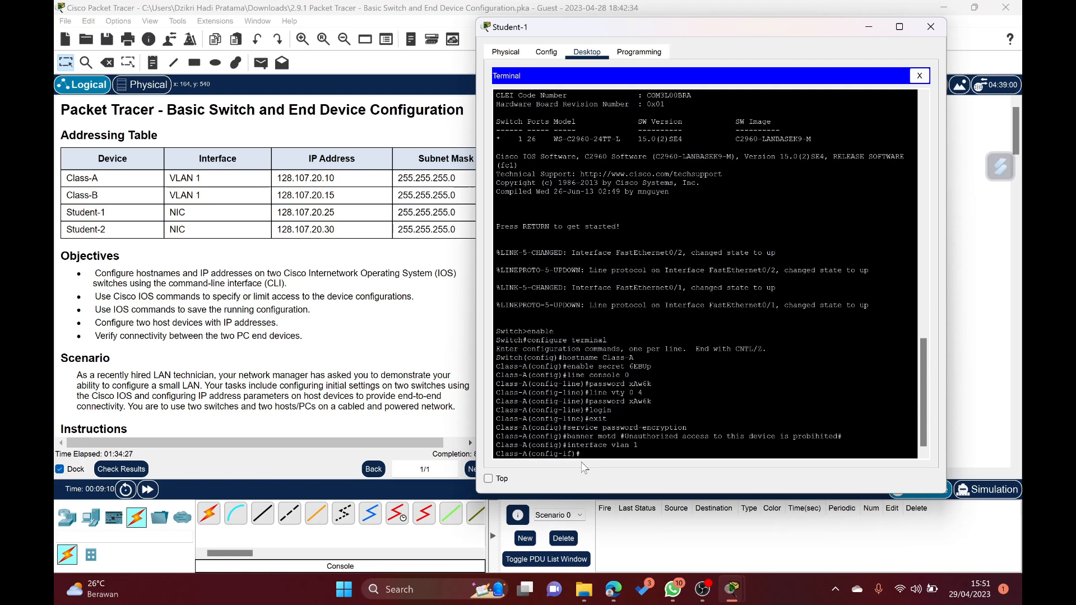
- Assign IP address 128.107.20.10 with subnet mask 255.255.255.0 to Class-A's VLAN 1 interface
{"action": "type", "text": "ip address"}
{"action": "type", "text": "128.107.10."}
{"action": "type", "text": "2"}
{"action": "key", "text": "BackSpace"}
{"action": "key", "text": "BackSpace"}
{"action": "key", "text": "BackSpace"}
{"action": "key", "text": "BackSpace"}
{"action": "type", "text": "20.10 255.255.255.0"}
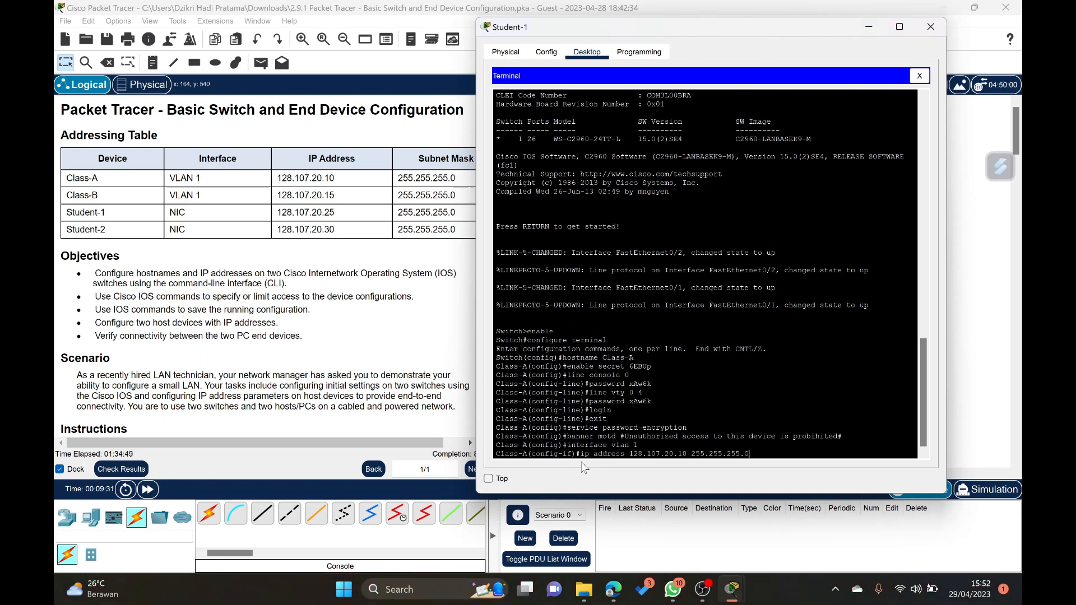
{"action": "key", "text": "Return"}
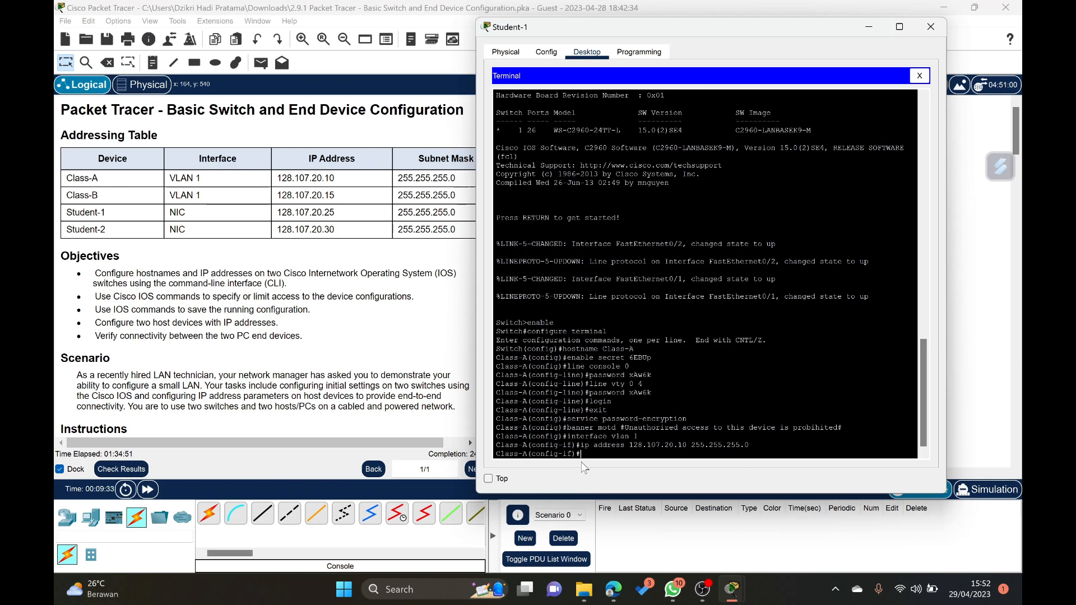
- Bring up Class-A's VLAN 1 interface with no shutdown
{"action": "type", "text": "no shutd"}
{"action": "type", "text": "own"}
{"action": "key", "text": "Return"}
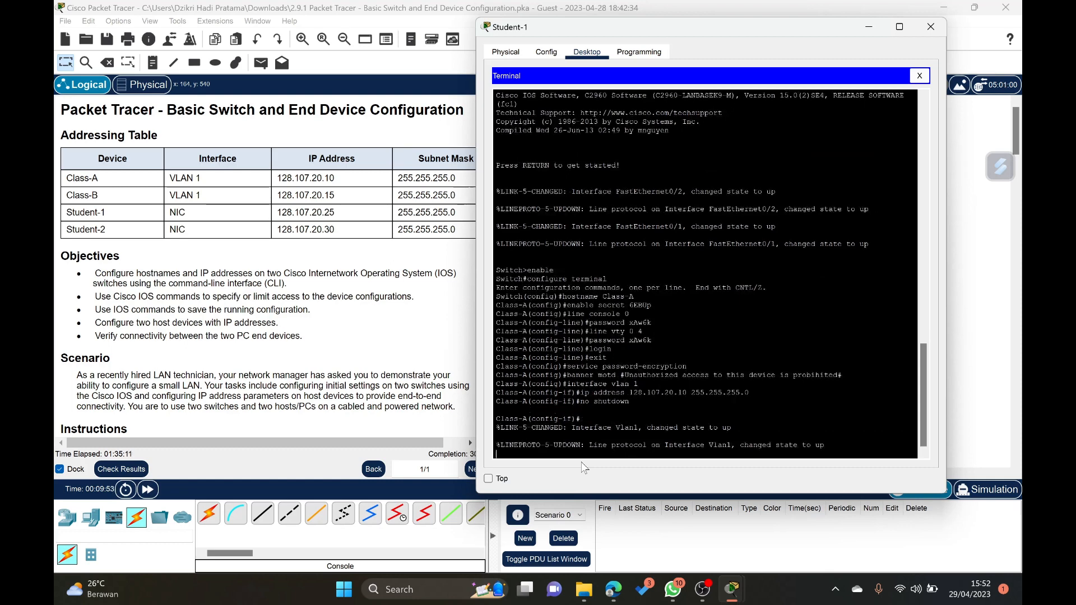
{"action": "key", "text": "Return"}
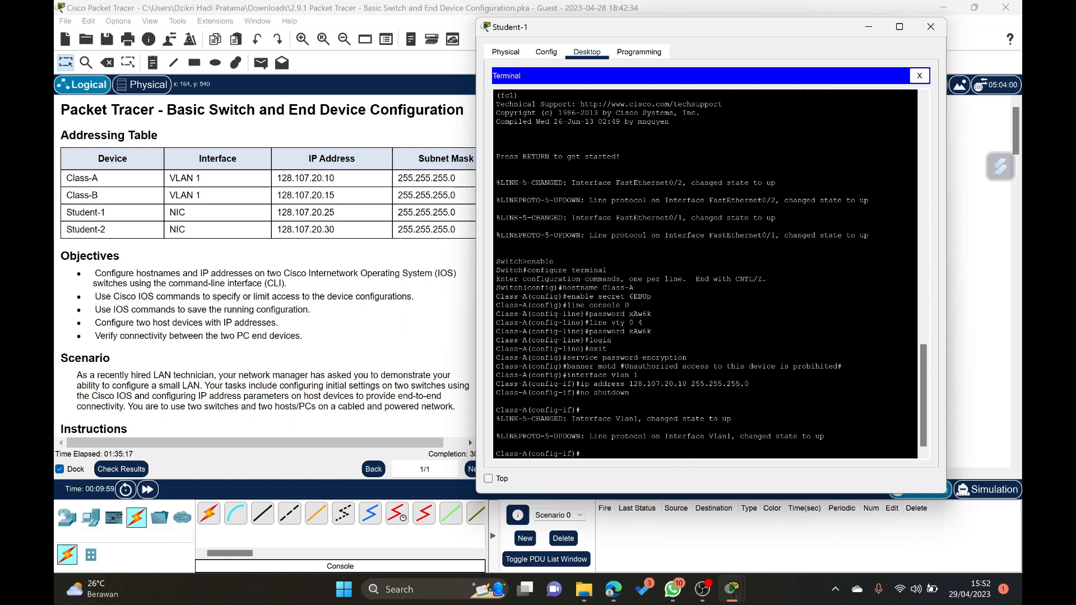
{"action": "left_click_drag", "start_coordinate": [770, 436], "coordinate": [825, 437]}
{"action": "left_click", "coordinate": [628, 453]}
- Leave configuration mode and copy Class-A's running-config to startup-config, accepting the default destination filename
{"action": "type", "text": "end"}
{"action": "key", "text": "Return"}
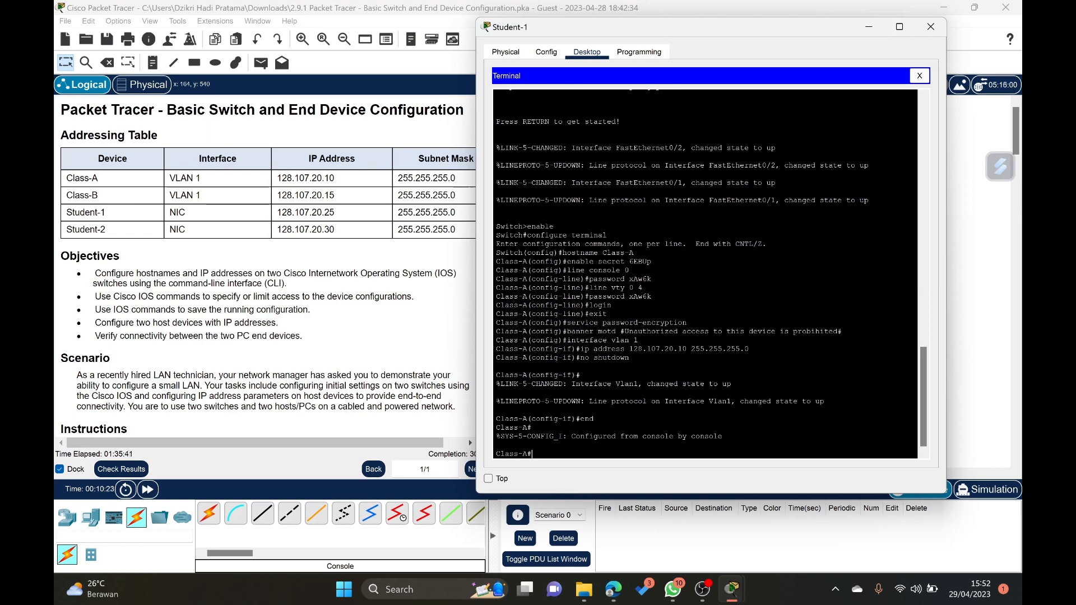
{"action": "type", "text": "cop"}
{"action": "type", "text": "y runnin"}
{"action": "type", "text": "g star"}
{"action": "type", "text": "t"}
{"action": "type", "text": "up"}
{"action": "type", "text": "-confih"}
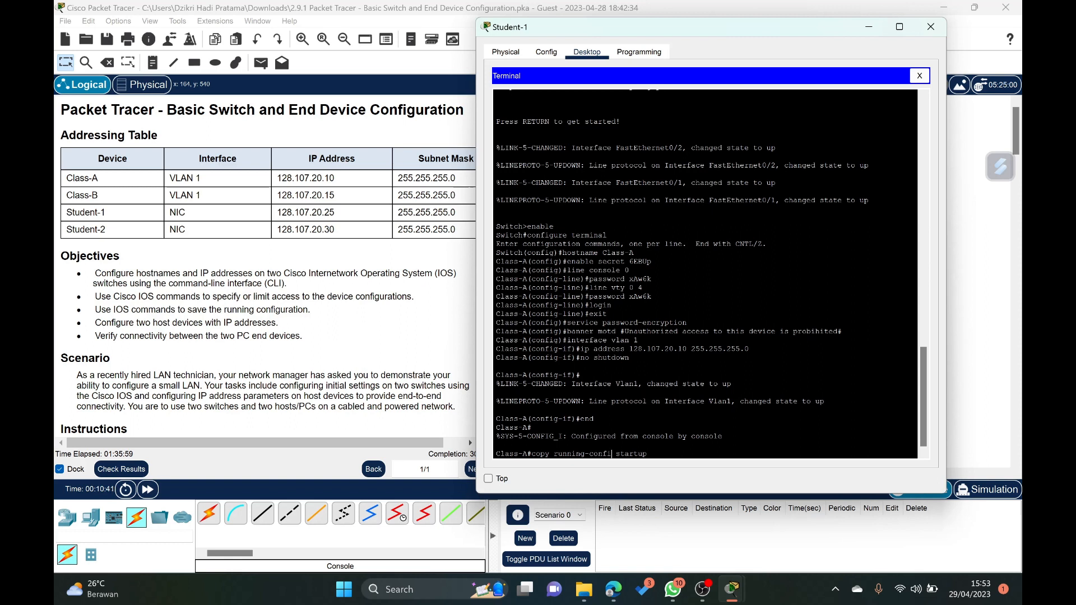
{"action": "key", "text": "BackSpace"}
{"action": "type", "text": "g-config"}
{"action": "key", "text": "Return"}
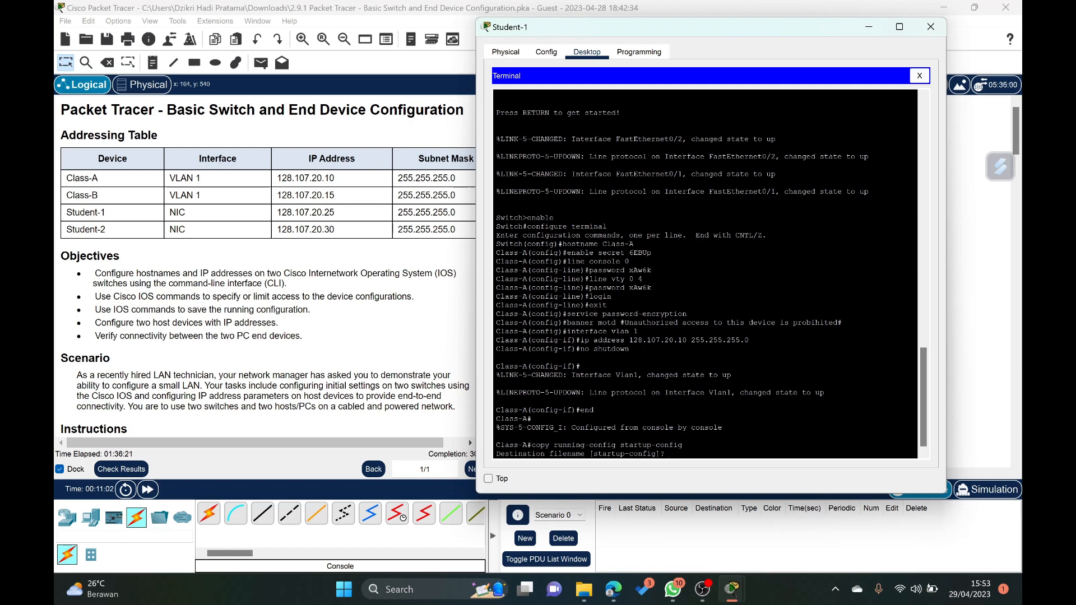
{"action": "key", "text": "Return"}
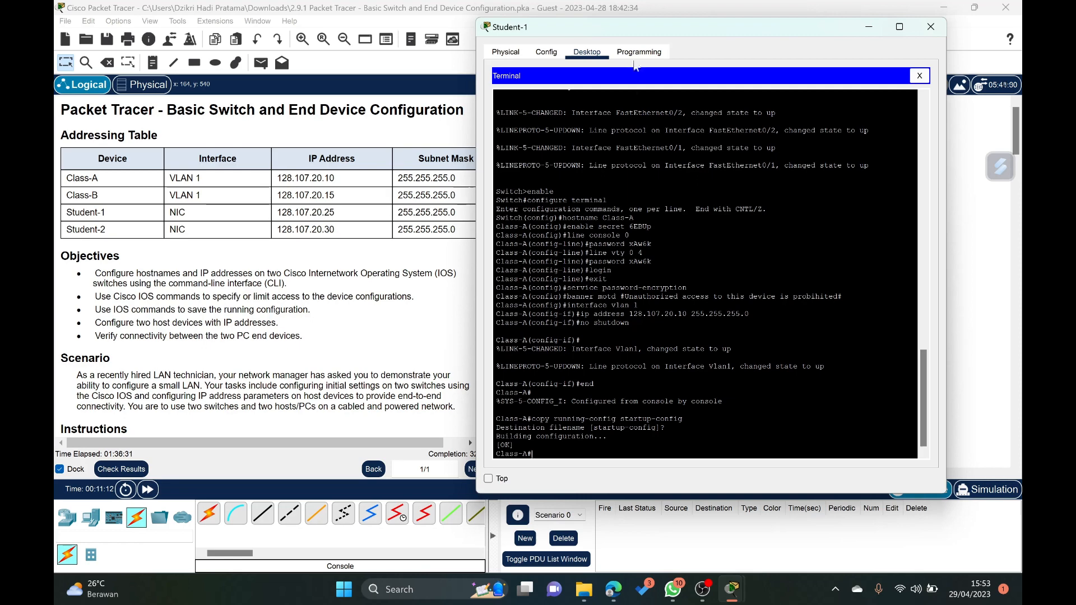
{"action": "left_click_drag", "start_coordinate": [678, 36], "coordinate": [601, 35]}
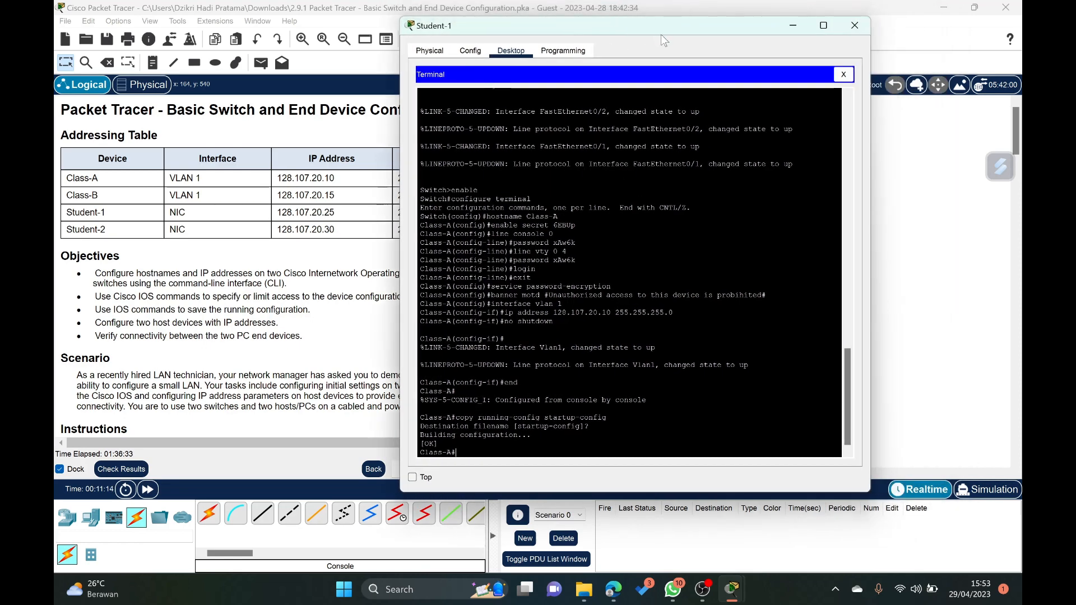
{"action": "left_click", "coordinate": [481, 53]}
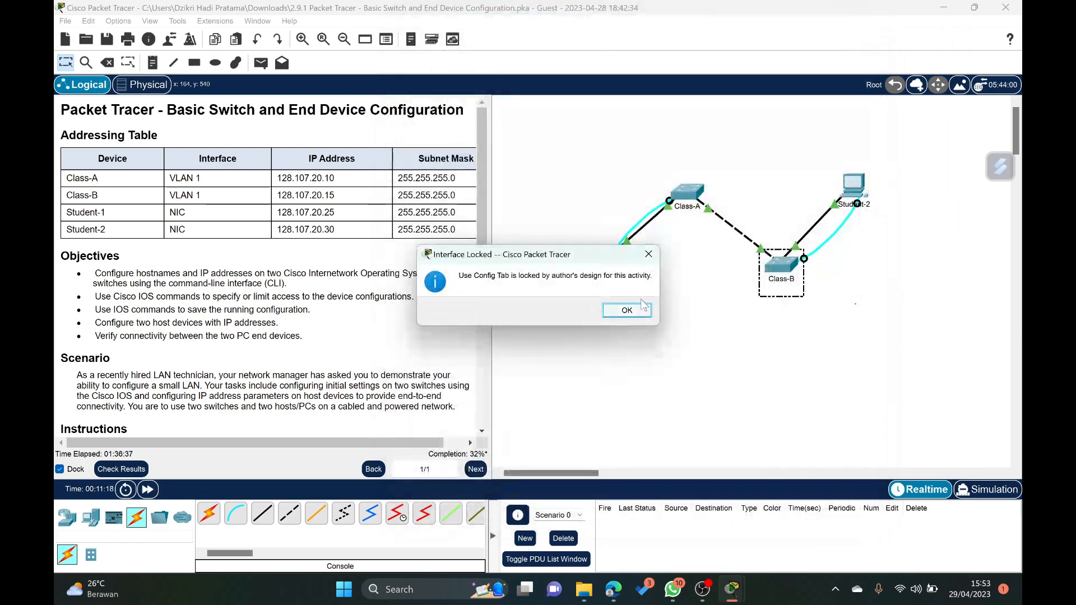
{"action": "left_click", "coordinate": [627, 311]}
{"action": "left_click", "coordinate": [597, 262]}
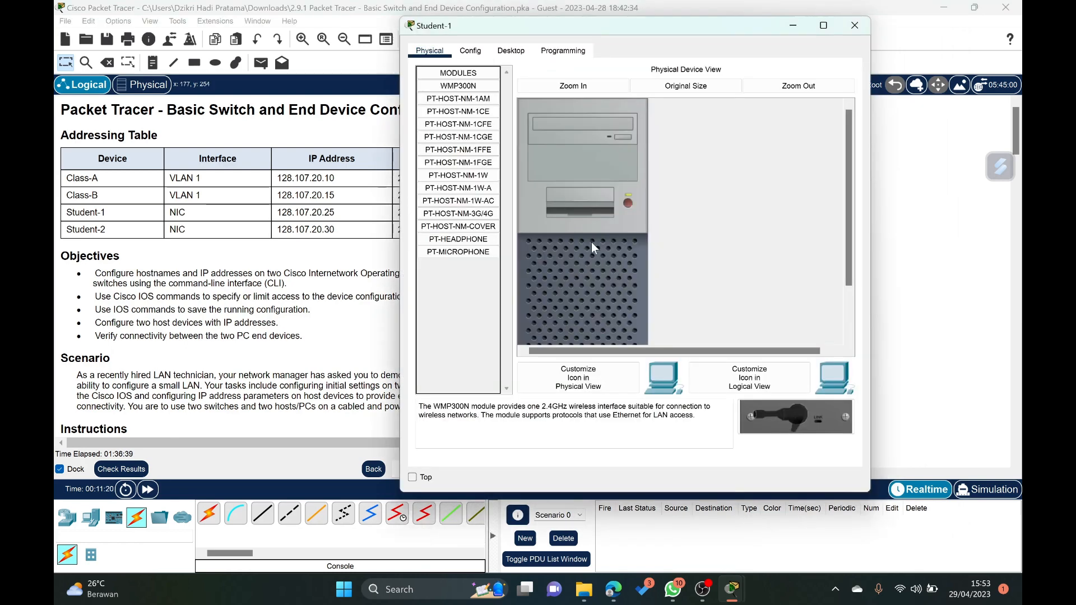
{"action": "left_click", "coordinate": [512, 52]}
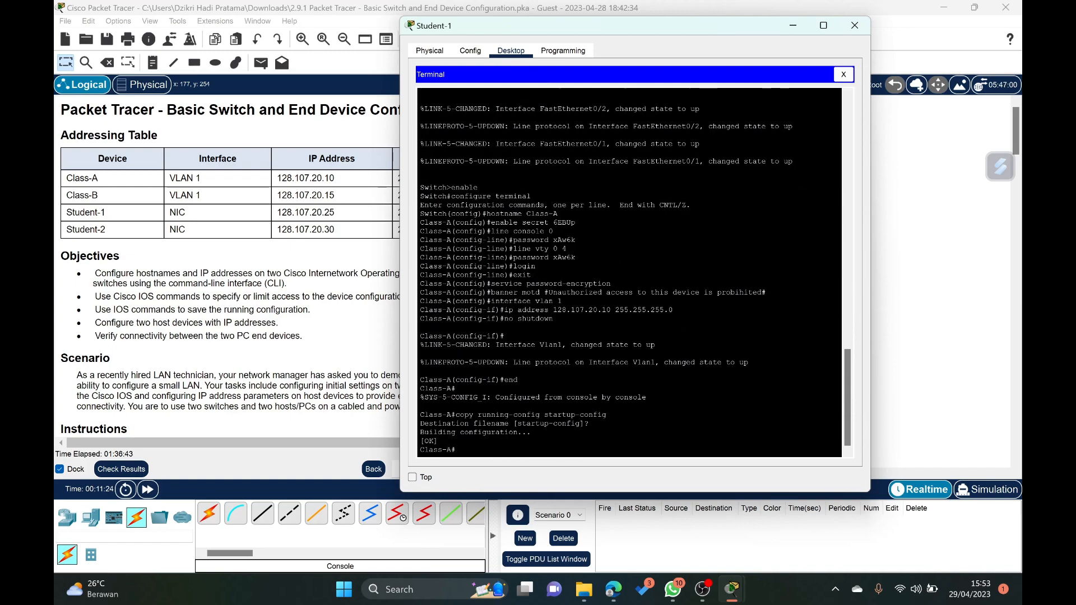
- Close Student-1's terminal and set its static IPv4 address to 128.107.20.25 in IP Configuration
{"action": "left_click", "coordinate": [843, 75]}
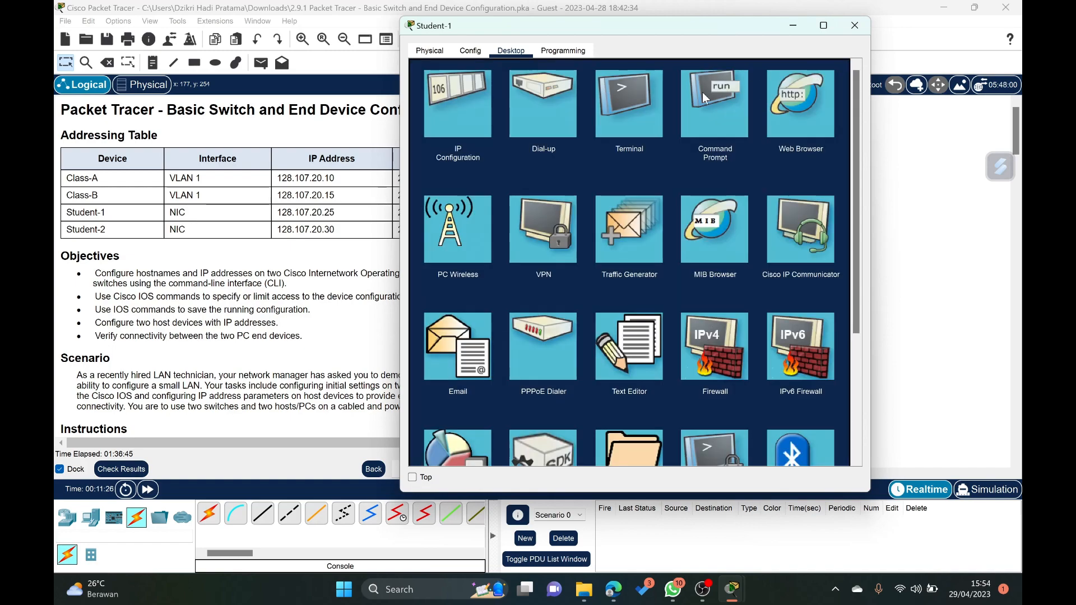
{"action": "left_click", "coordinate": [489, 111]}
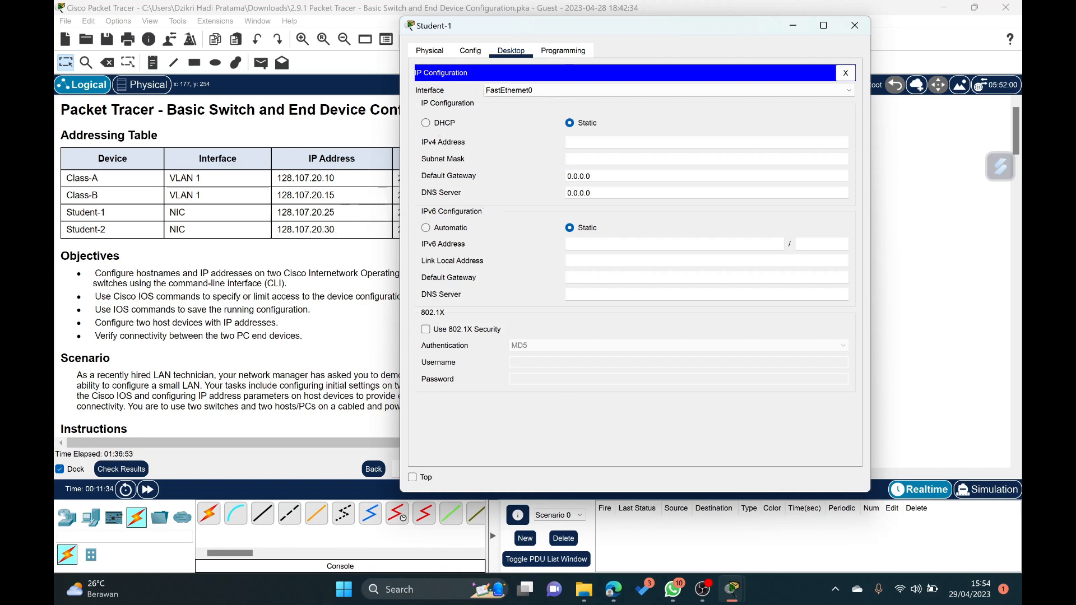
{"action": "type", "text": "128.107.20.25"}
- Set Student-1's subnet mask to 255.255.255.0 and close its device window
{"action": "left_click_drag", "start_coordinate": [598, 31], "coordinate": [699, 38]}
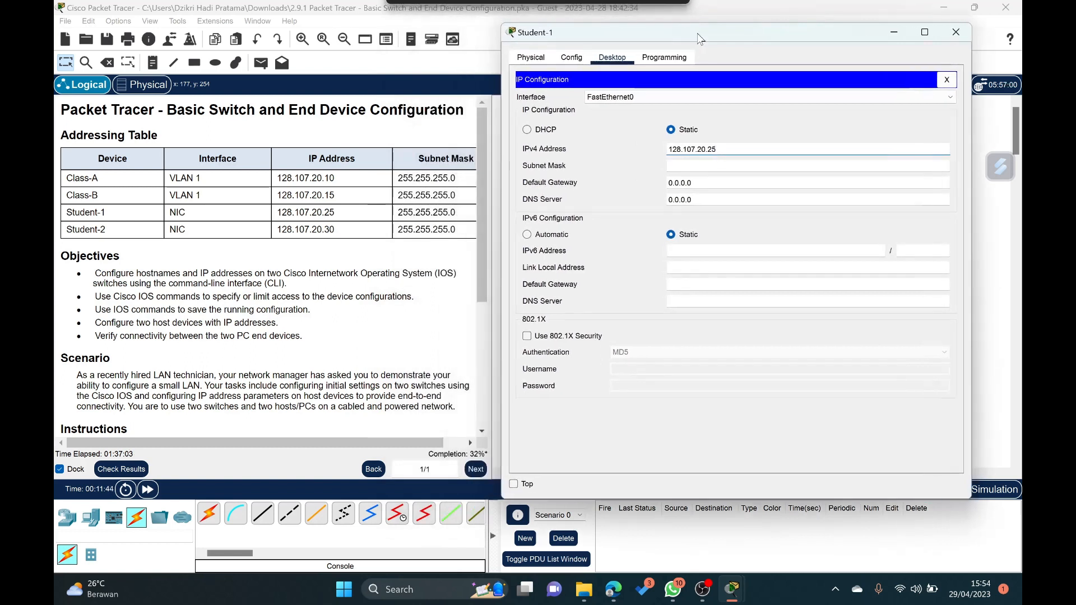
{"action": "left_click", "coordinate": [725, 166]}
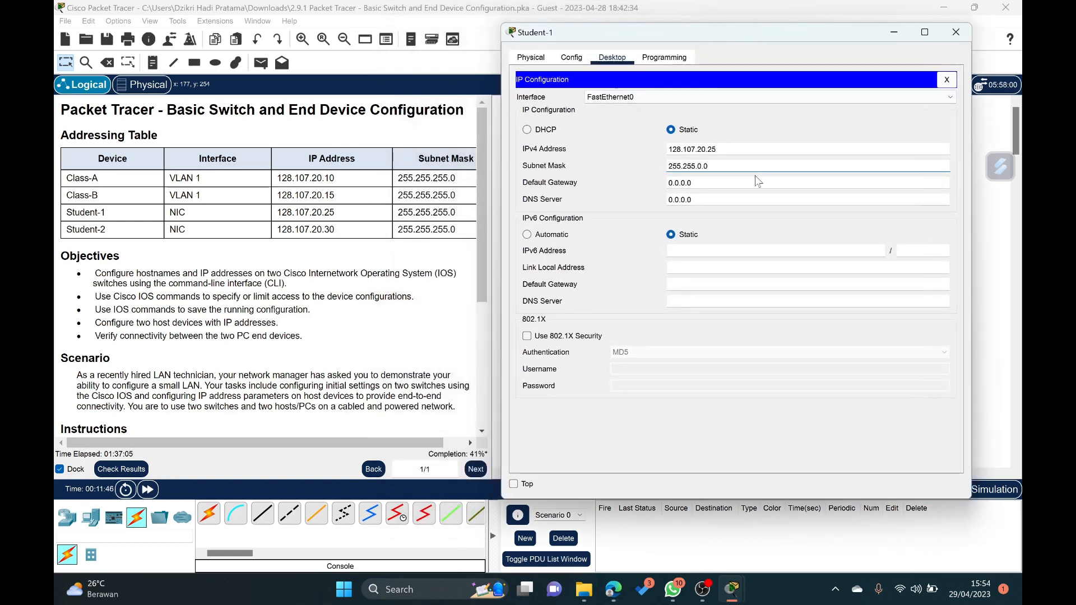
{"action": "key", "text": "Right"}
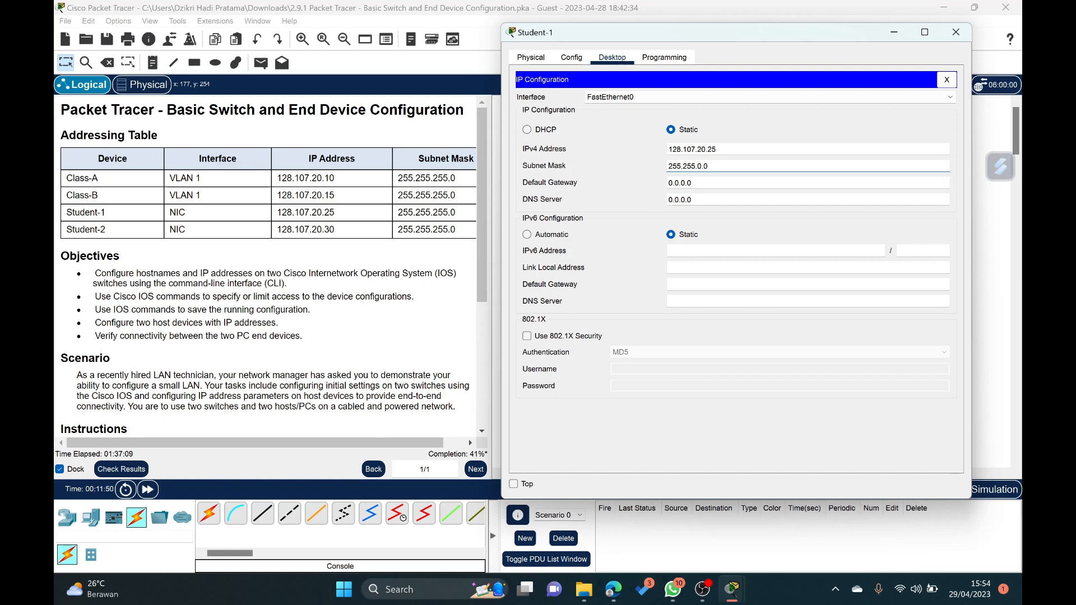
{"action": "left_click", "coordinate": [702, 167]}
{"action": "key", "text": "BackSpace"}
{"action": "type", "text": "255."}
{"action": "left_click", "coordinate": [945, 38]}
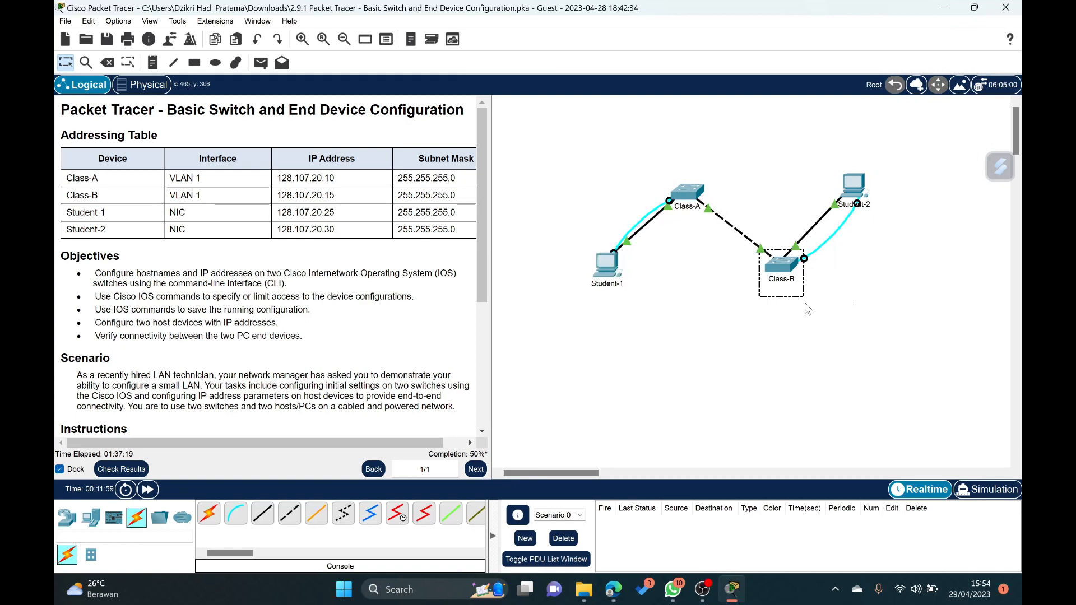
- Open Student-2's device window and try to access its configuration settings
{"action": "left_click", "coordinate": [851, 194]}
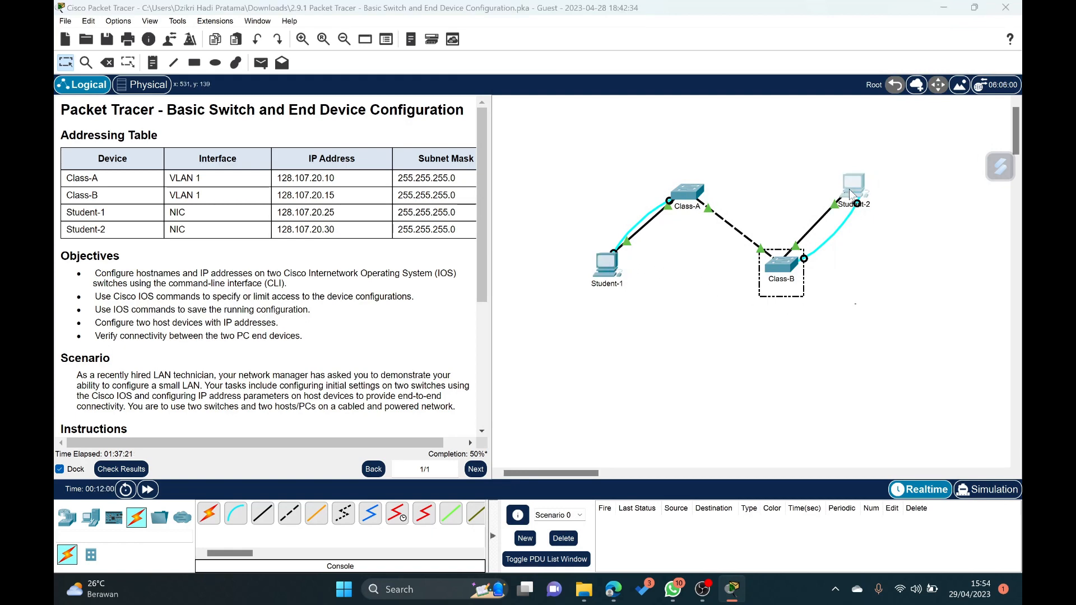
{"action": "mouse_move", "coordinate": [727, 595]}
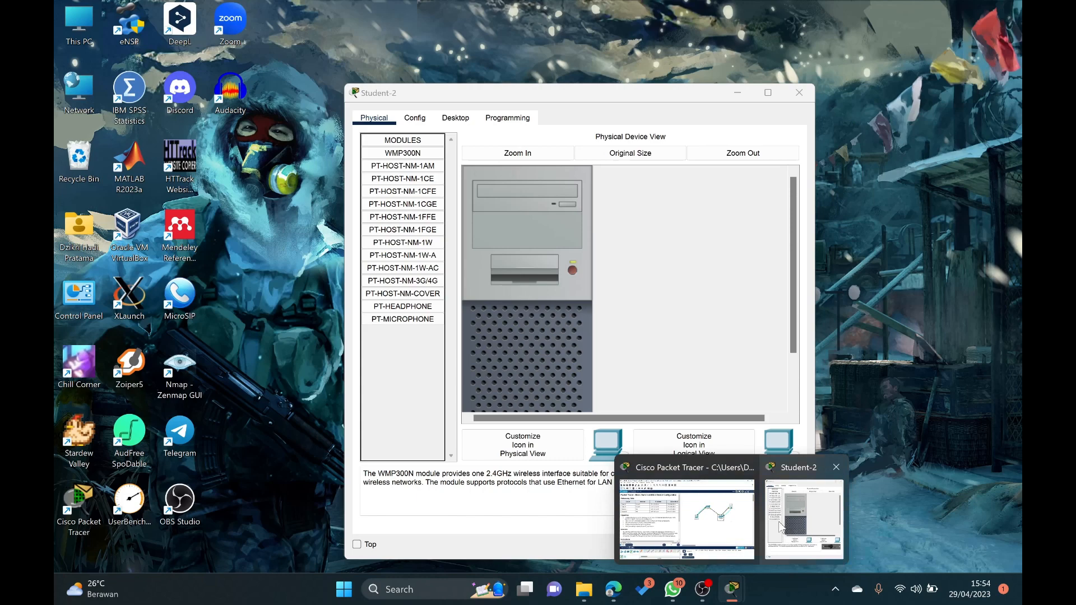
{"action": "left_click", "coordinate": [778, 523]}
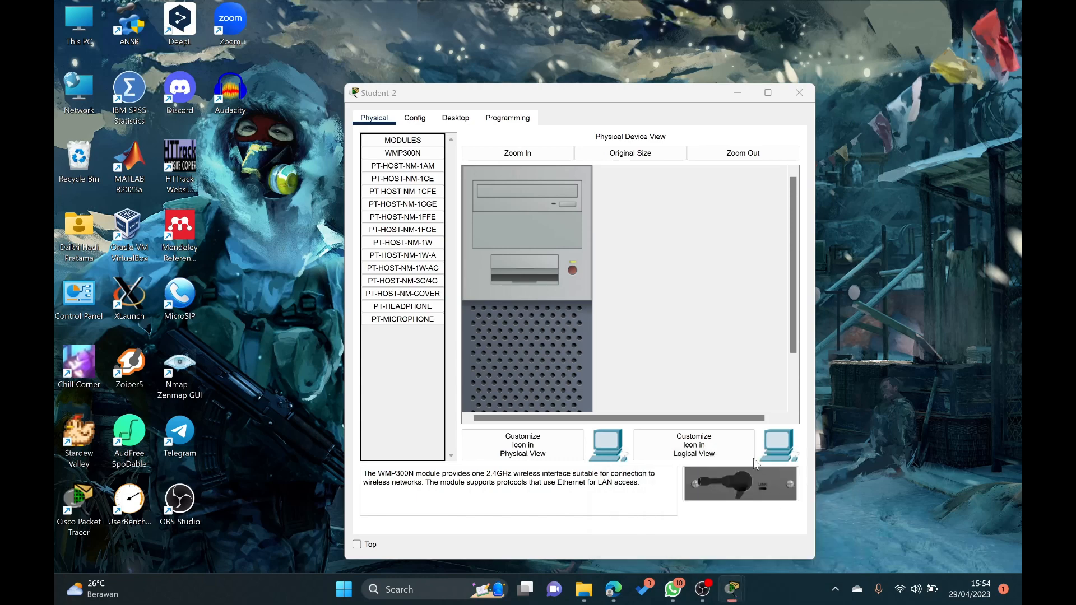
{"action": "left_click_drag", "start_coordinate": [583, 89], "coordinate": [711, 29]}
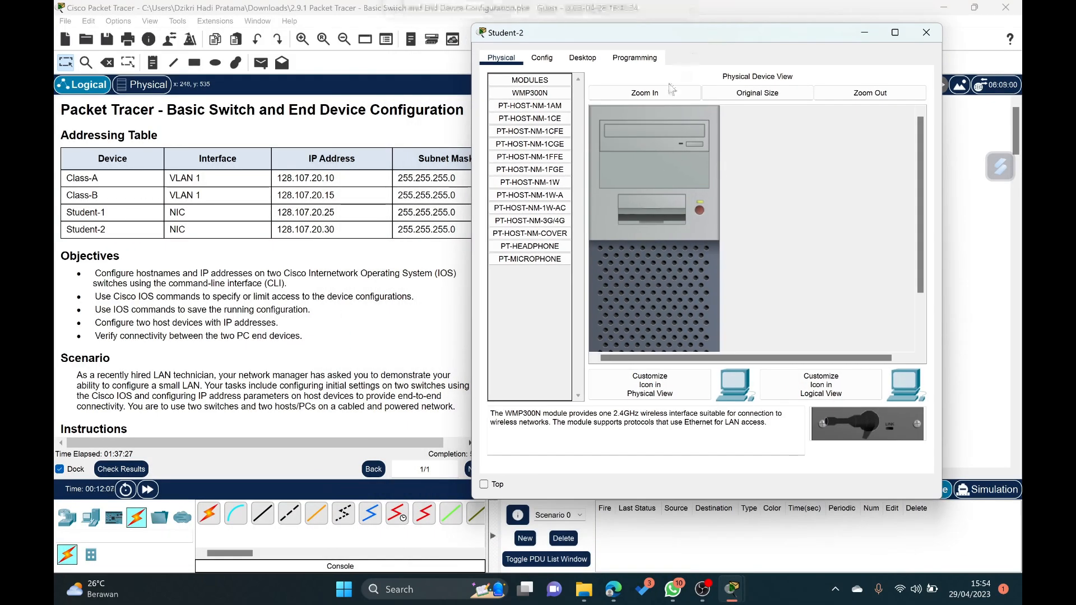
{"action": "left_click", "coordinate": [552, 59]}
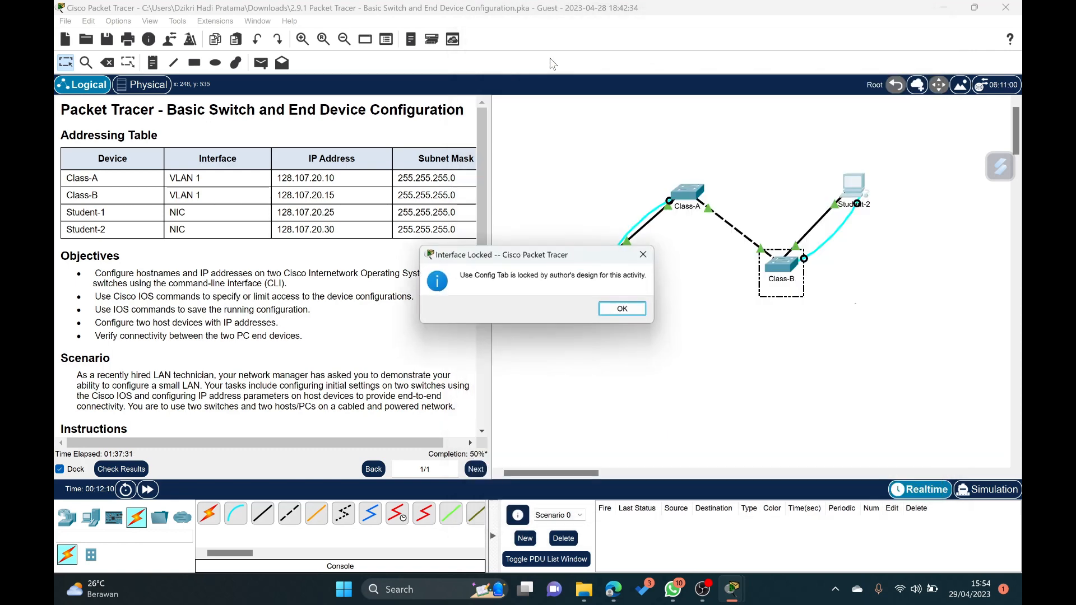
{"action": "left_click", "coordinate": [643, 255]}
- Start a console session to the Class-B switch from Student-2's terminal with the default port settings and enter privileged EXEC mode
{"action": "left_click", "coordinate": [856, 190]}
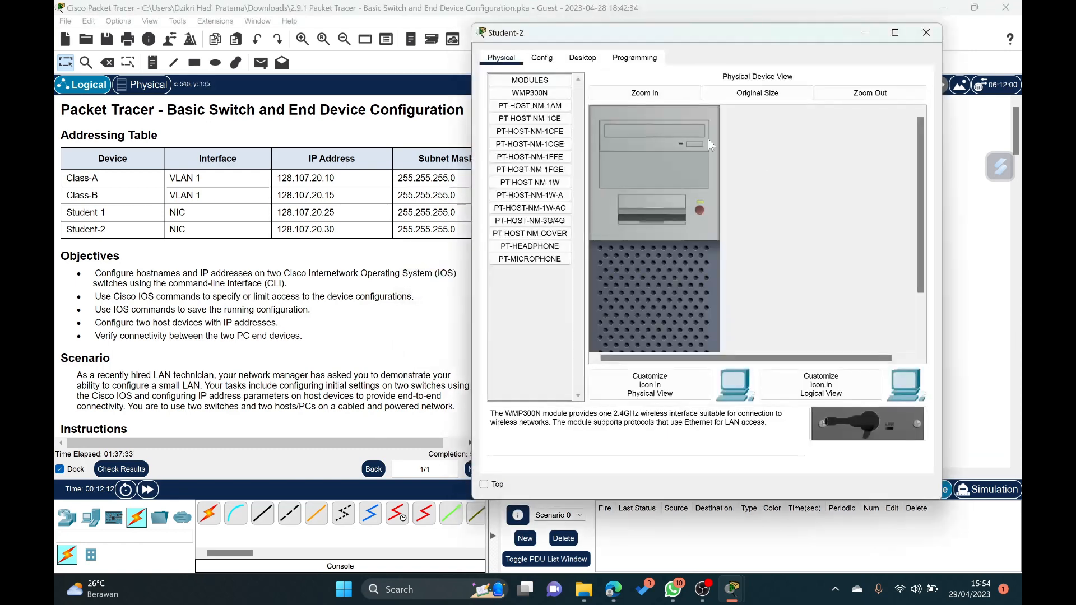
{"action": "left_click", "coordinate": [581, 58]}
{"action": "left_click", "coordinate": [703, 128]}
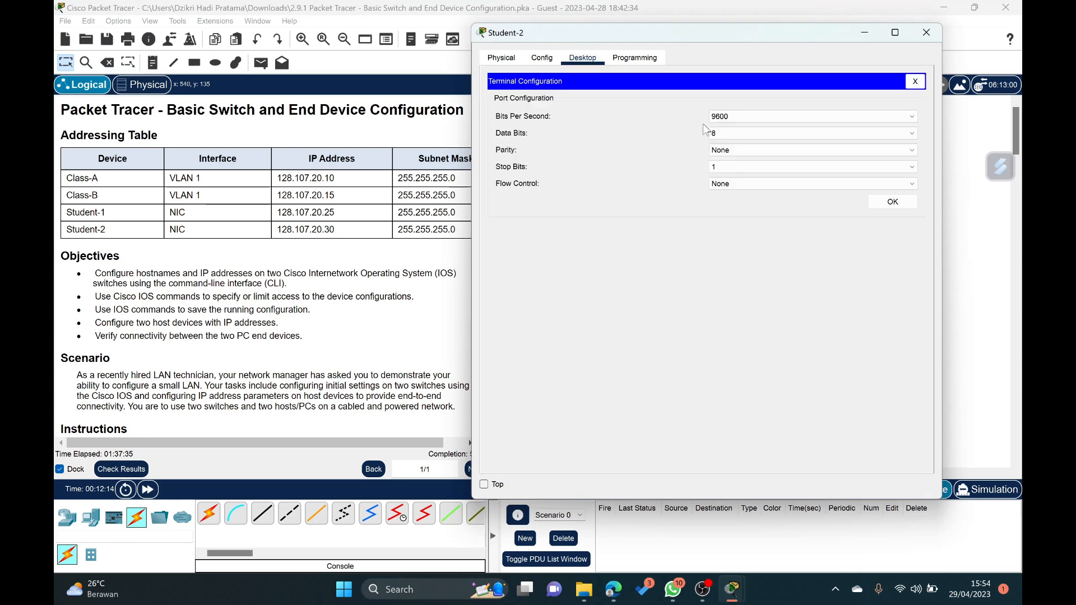
{"action": "left_click", "coordinate": [893, 202]}
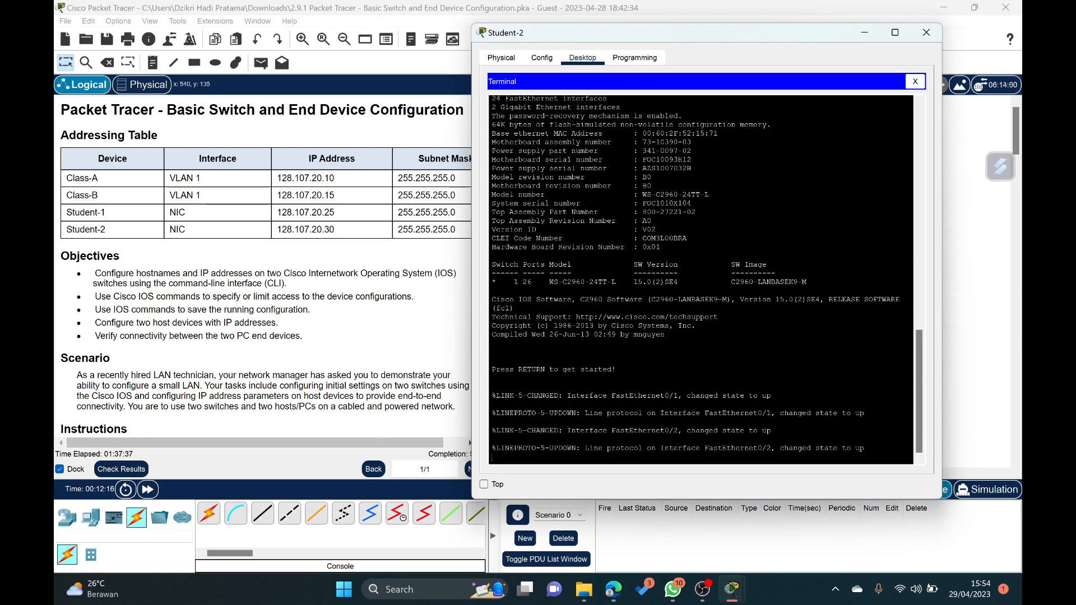
{"action": "key", "text": "Return"}
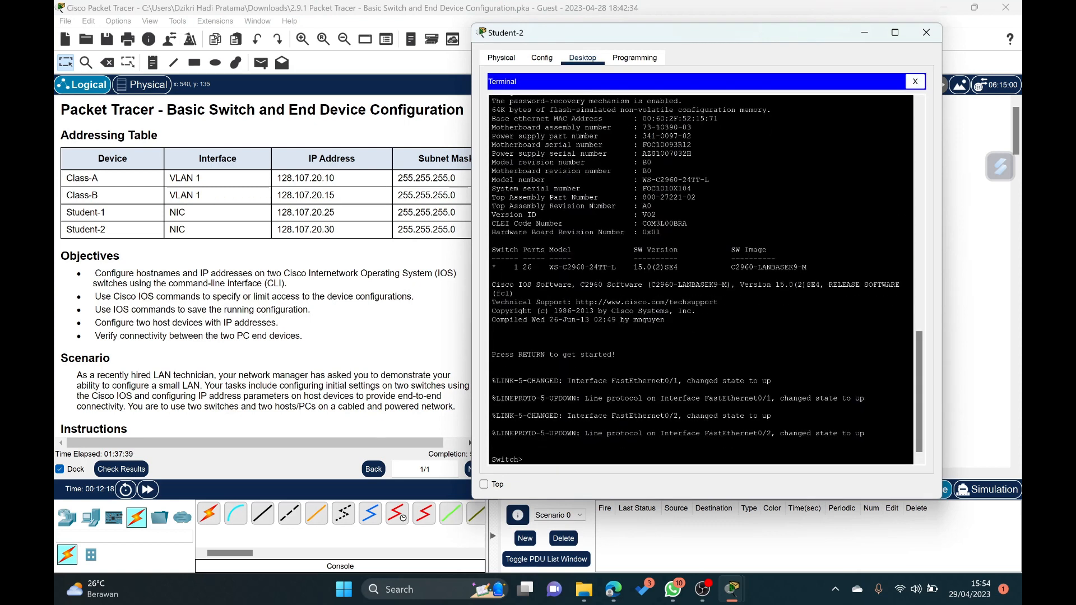
{"action": "type", "text": "enable"}
{"action": "key", "text": "Return"}
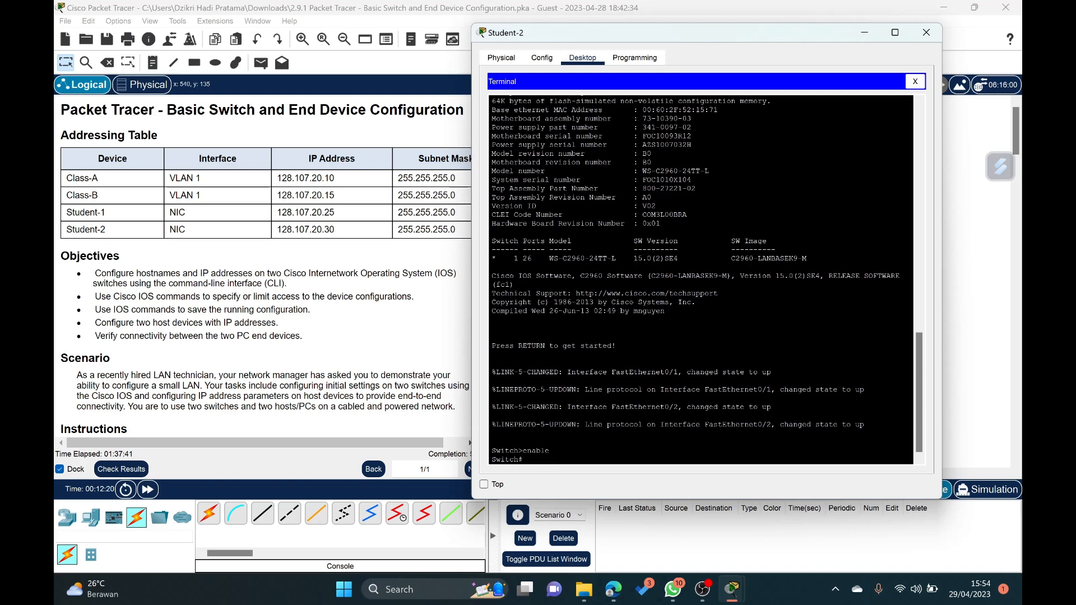
- Enter global configuration mode on the switch with config terminal
{"action": "type", "text": "configura"}
{"action": "type", "text": "tion termon"}
{"action": "type", "text": "inal"}
{"action": "key", "text": "Return"}
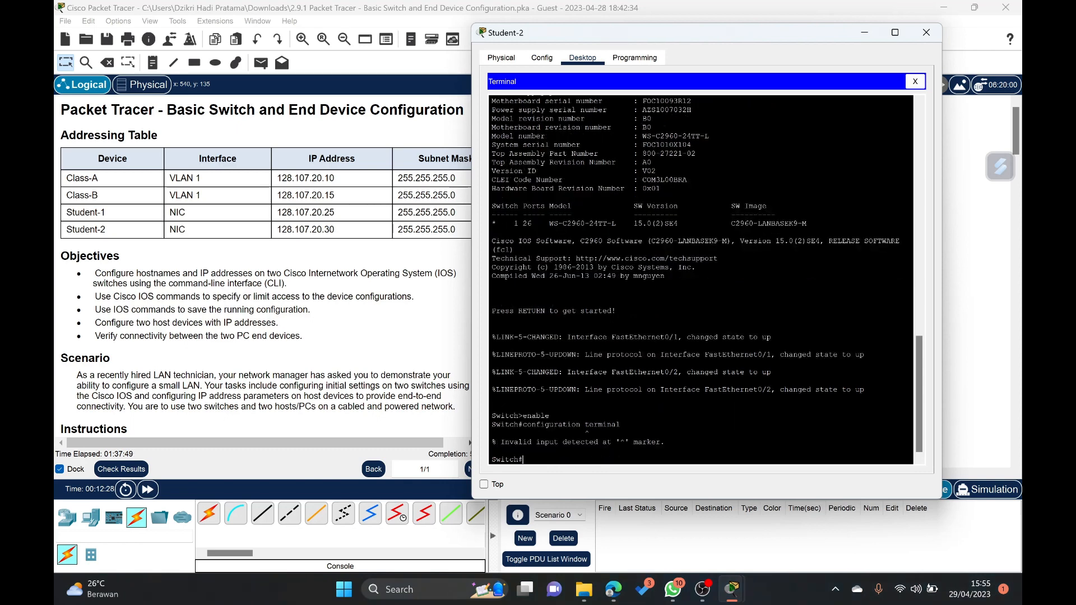
{"action": "key", "text": "Up"}
{"action": "key", "text": "Left"}
{"action": "key", "text": "Left"}
{"action": "key", "text": "Left"}
{"action": "key", "text": "Left"}
{"action": "key", "text": "Left"}
{"action": "key", "text": "Left"}
{"action": "key", "text": "Left"}
{"action": "key", "text": "Left"}
{"action": "key", "text": "Left"}
{"action": "key", "text": "BackSpace"}
{"action": "key", "text": "BackSpace"}
{"action": "key", "text": "BackSpace"}
{"action": "key", "text": "BackSpace"}
{"action": "key", "text": "BackSpace"}
{"action": "key", "text": "BackSpace"}
{"action": "key", "text": "BackSpace"}
{"action": "key", "text": "Return"}
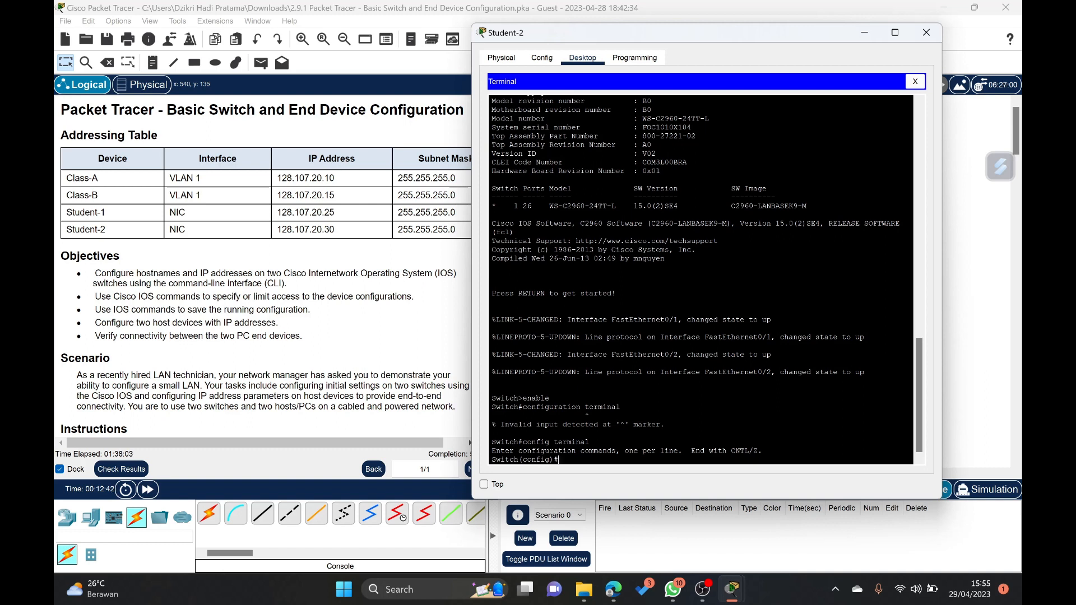
- Set the switch's hostname to Class-B
{"action": "type", "text": "hostname Class-B"}
{"action": "key", "text": "Return"}
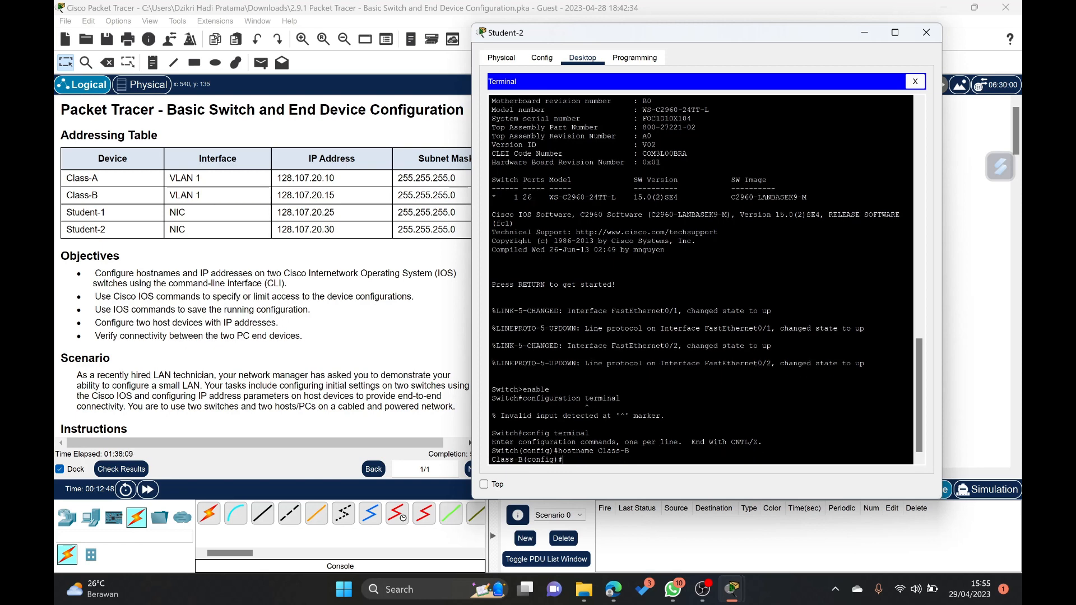
- Set Class-B's enable secret to the secret password given in the activity requirements
{"action": "type", "text": "enable secret"}
{"action": "scroll", "coordinate": [313, 328], "scroll_direction": "down", "scroll_amount": 3}
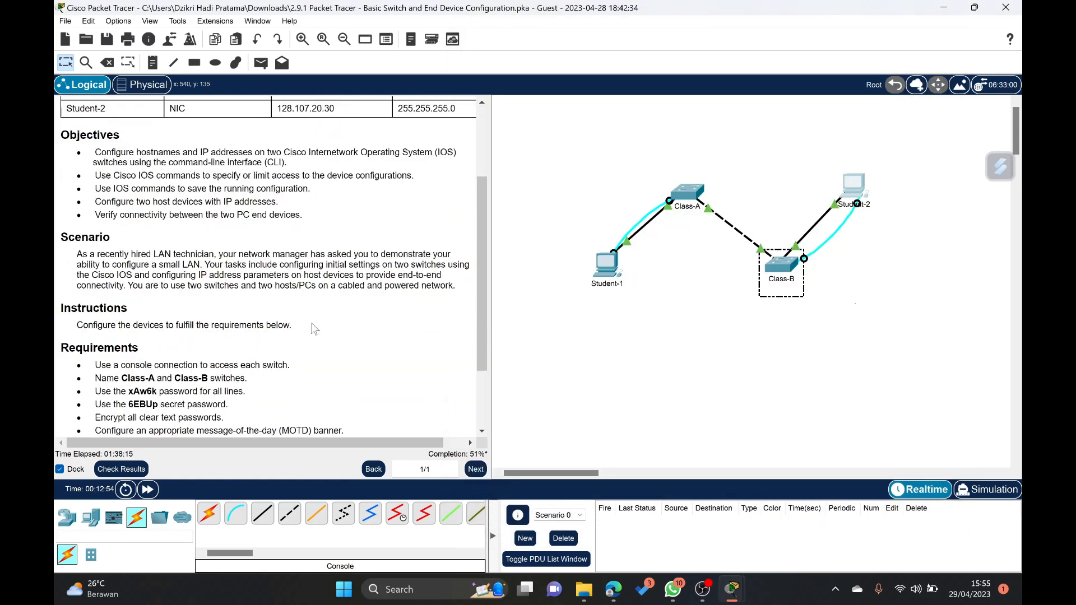
{"action": "mouse_move", "coordinate": [732, 589]}
{"action": "left_click", "coordinate": [772, 553]}
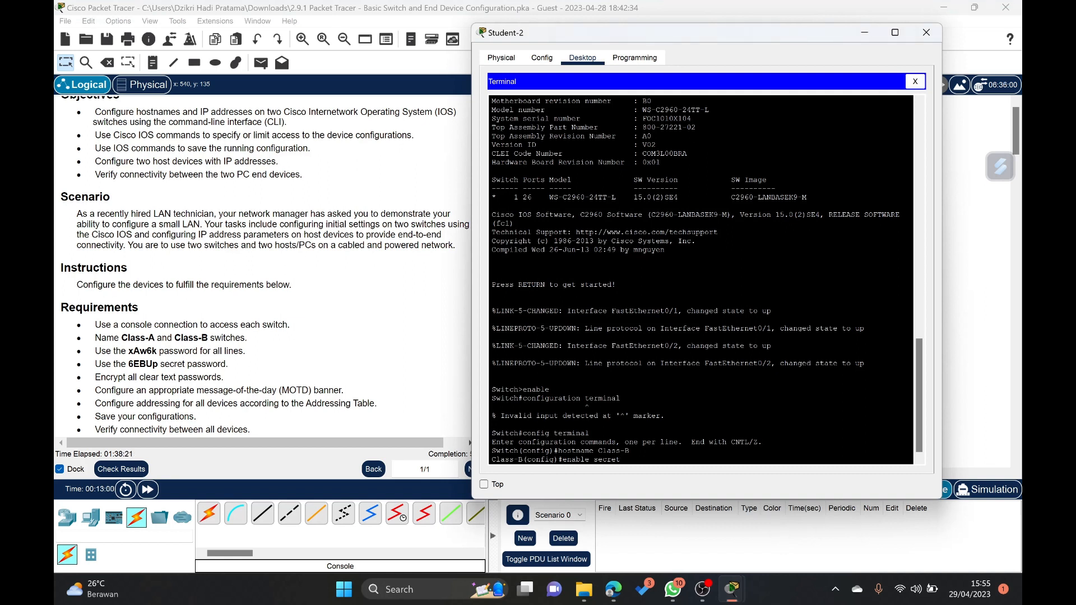
{"action": "type", "text": "BUp"}
{"action": "key", "text": "Return"}
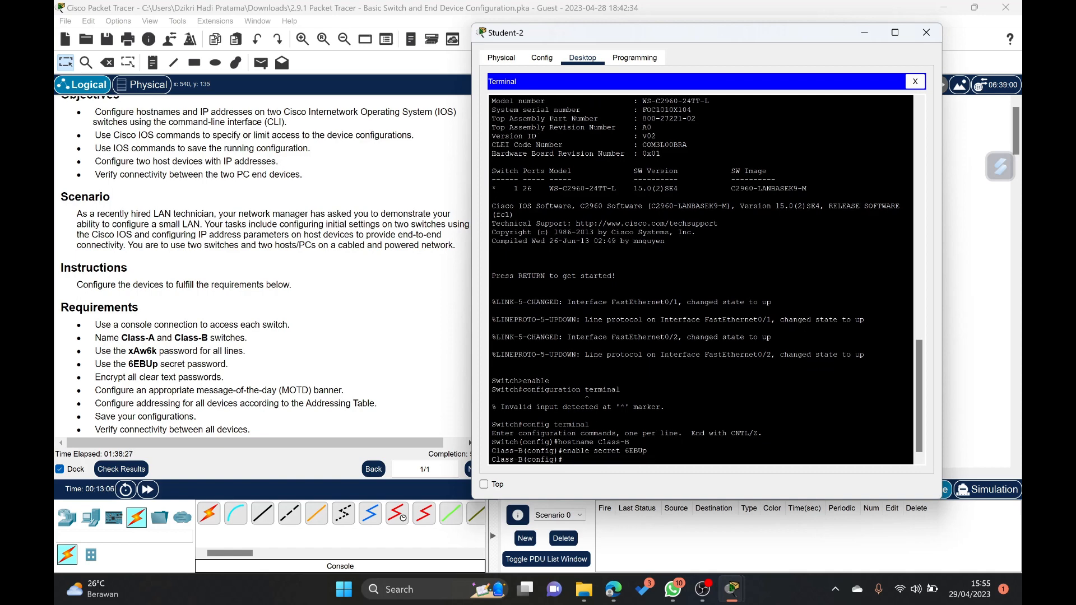
- Configure line console 0 on Class-B with the required line password and enable login
{"action": "type", "text": "line console 0"}
{"action": "key", "text": "Return"}
{"action": "type", "text": "pass"}
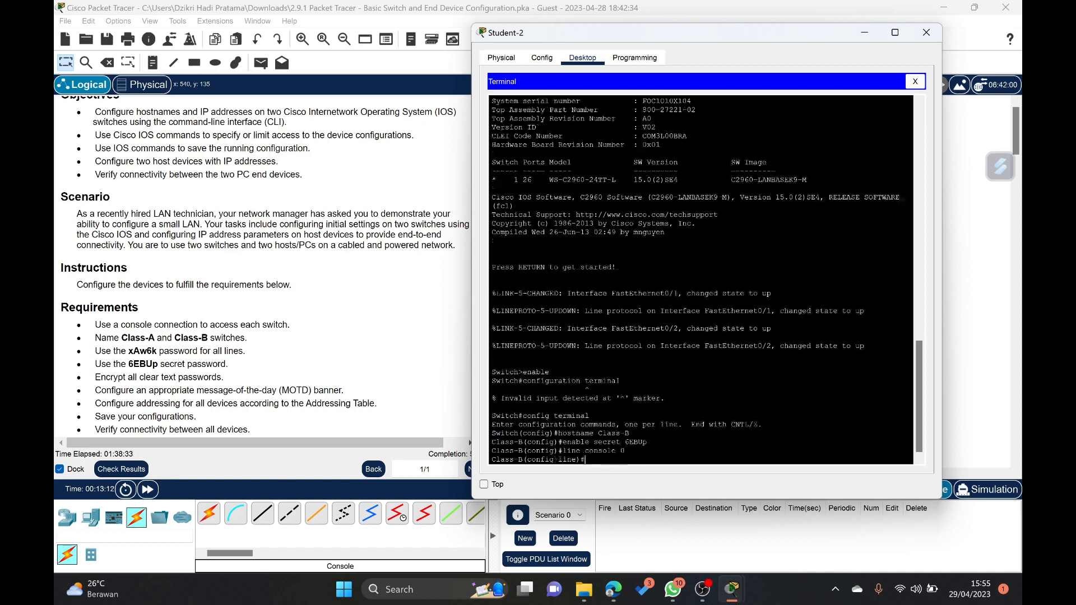
{"action": "type", "text": "word xAw6k"}
{"action": "key", "text": "Return"}
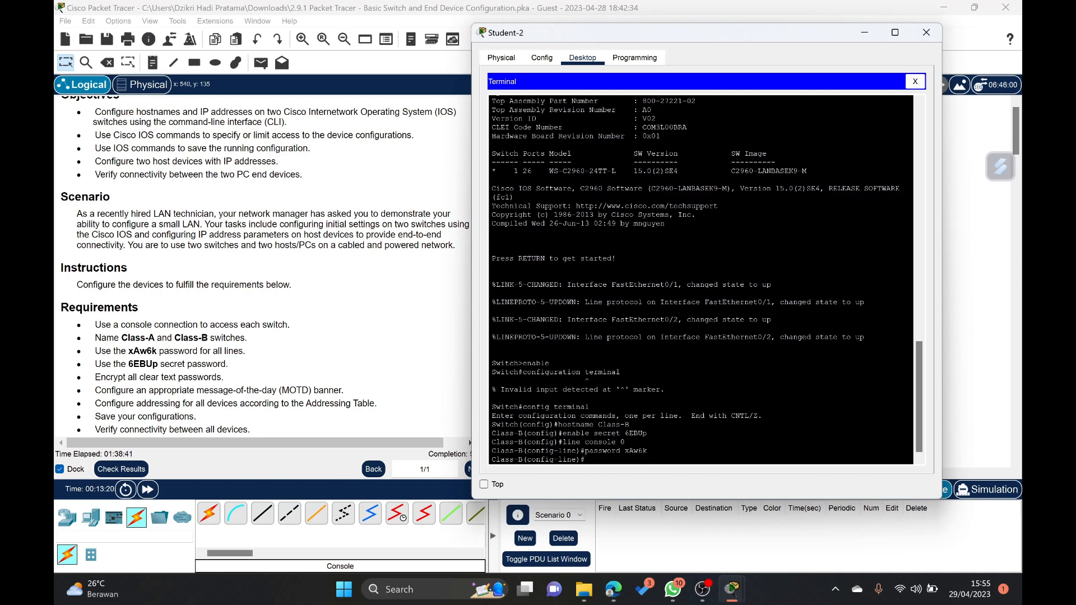
{"action": "type", "text": "l"}
{"action": "type", "text": "ogin"}
{"action": "key", "text": "Return"}
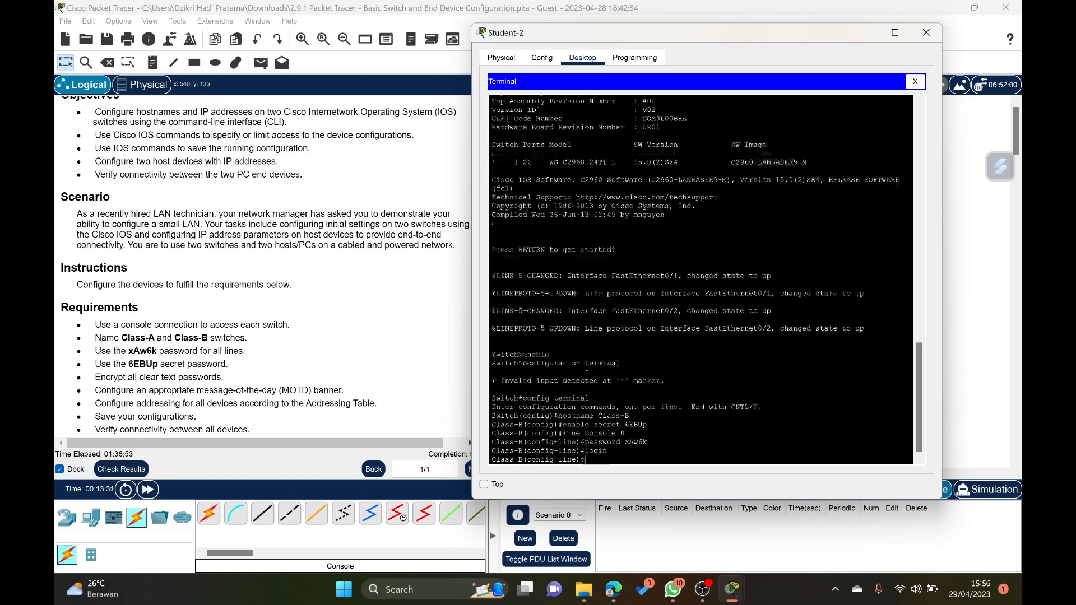
{"action": "type", "text": "line console"}
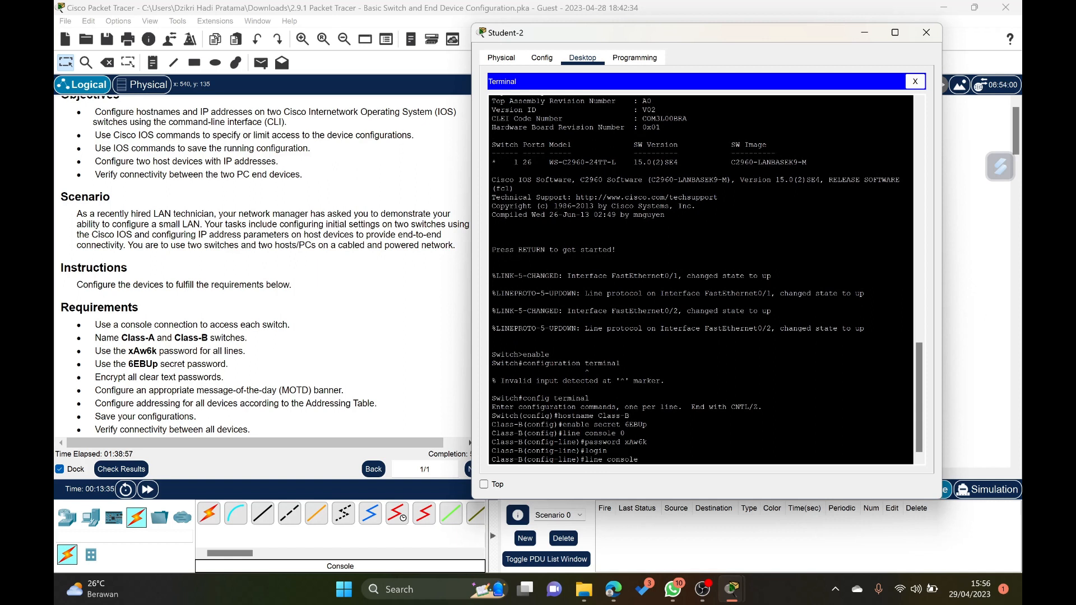
{"action": "key", "text": "BackSpace"}
{"action": "key", "text": "BackSpace"}
{"action": "key", "text": "BackSpace"}
{"action": "key", "text": "BackSpace"}
{"action": "key", "text": "BackSpace"}
{"action": "key", "text": "BackSpace"}
{"action": "key", "text": "BackSpace"}
{"action": "key", "text": "BackSpace"}
{"action": "key", "text": "BackSpace"}
{"action": "key", "text": "BackSpace"}
{"action": "key", "text": "BackSpace"}
{"action": "key", "text": "BackSpace"}
{"action": "type", "text": "l"}
{"action": "key", "text": "Return"}
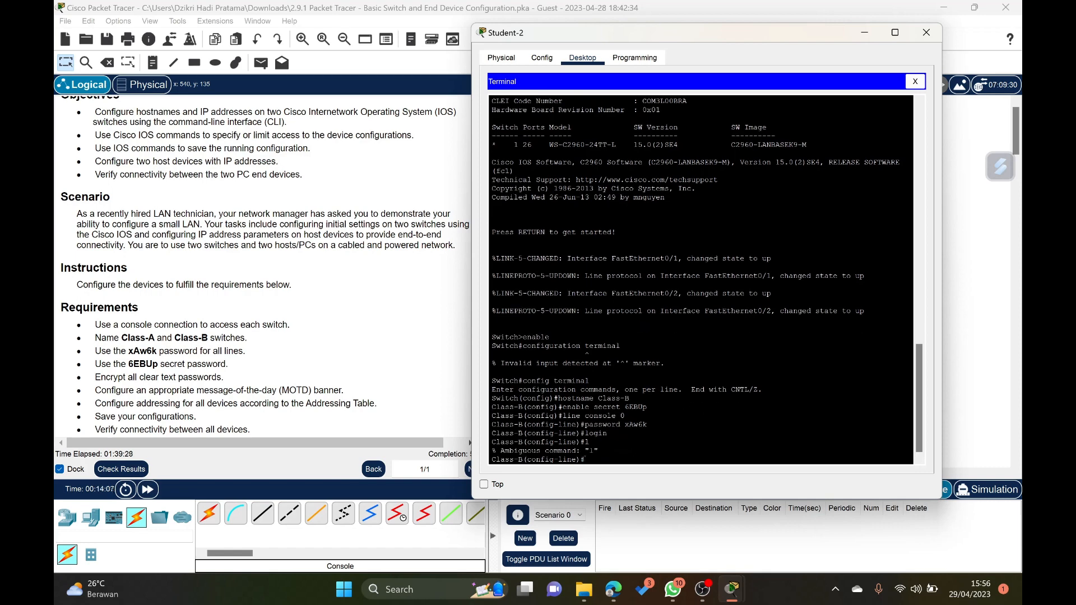
- Enter line configuration for Class-B's virtual terminal lines with line vty 0 4
{"action": "type", "text": "line console"}
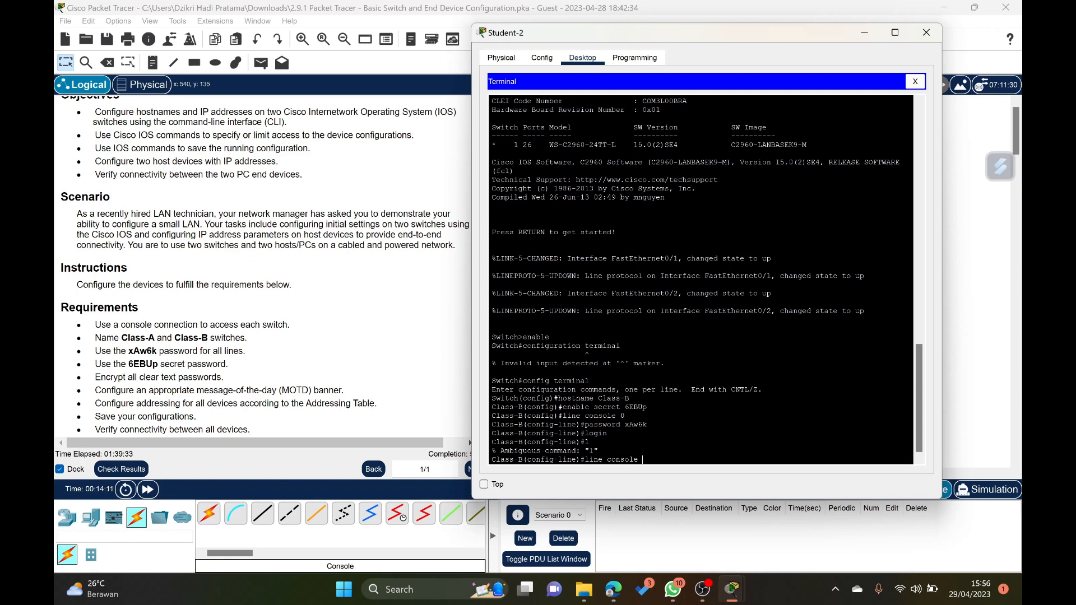
{"action": "key", "text": "BackSpace"}
{"action": "key", "text": "BackSpace"}
{"action": "key", "text": "BackSpace"}
{"action": "key", "text": "BackSpace"}
{"action": "key", "text": "BackSpace"}
{"action": "key", "text": "BackSpace"}
{"action": "key", "text": "BackSpace"}
{"action": "type", "text": "v"}
{"action": "key", "text": "BackSpace"}
{"action": "key", "text": "BackSpace"}
{"action": "type", "text": "vty 0 4"}
{"action": "key", "text": "Return"}
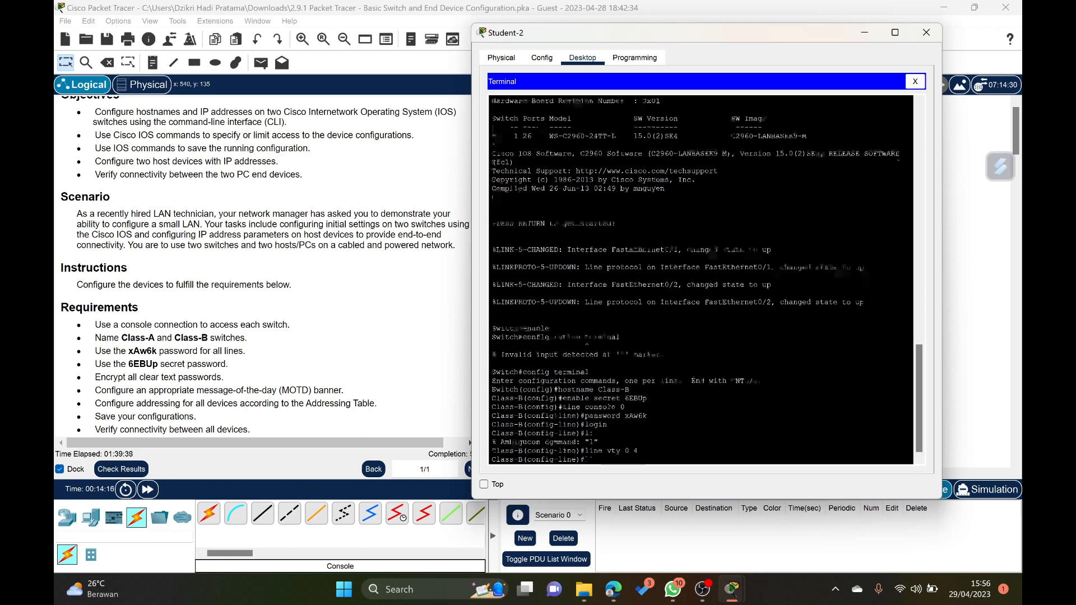
- Set the required line password on Class-B's VTY lines, enable login, and exit line configuration
{"action": "type", "text": "password"}
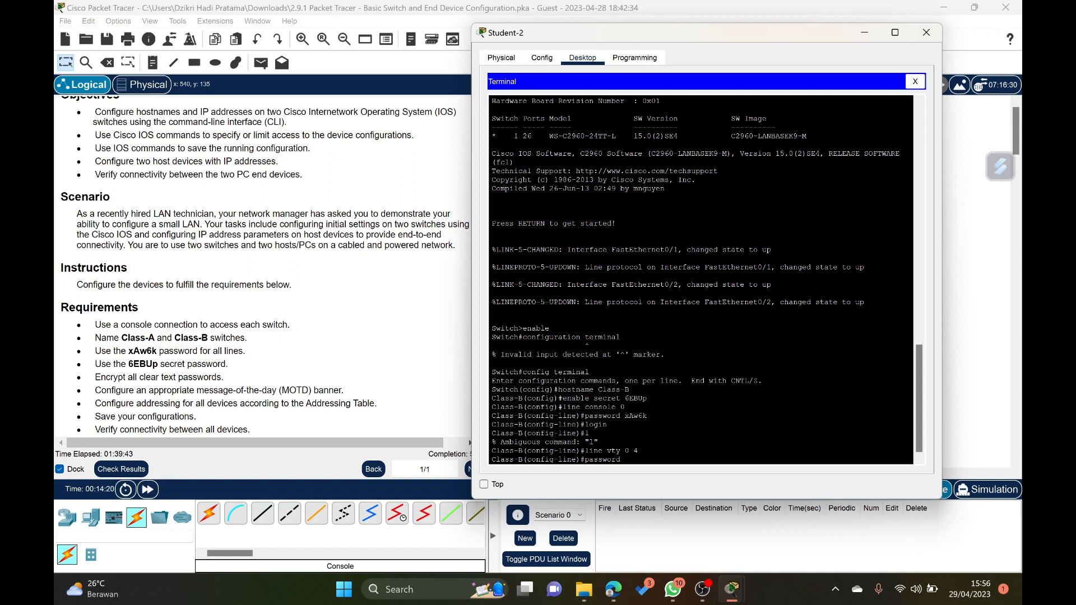
{"action": "type", "text": " xA2"}
{"action": "key", "text": "BackSpace"}
{"action": "type", "text": "w6k"}
{"action": "key", "text": "Return"}
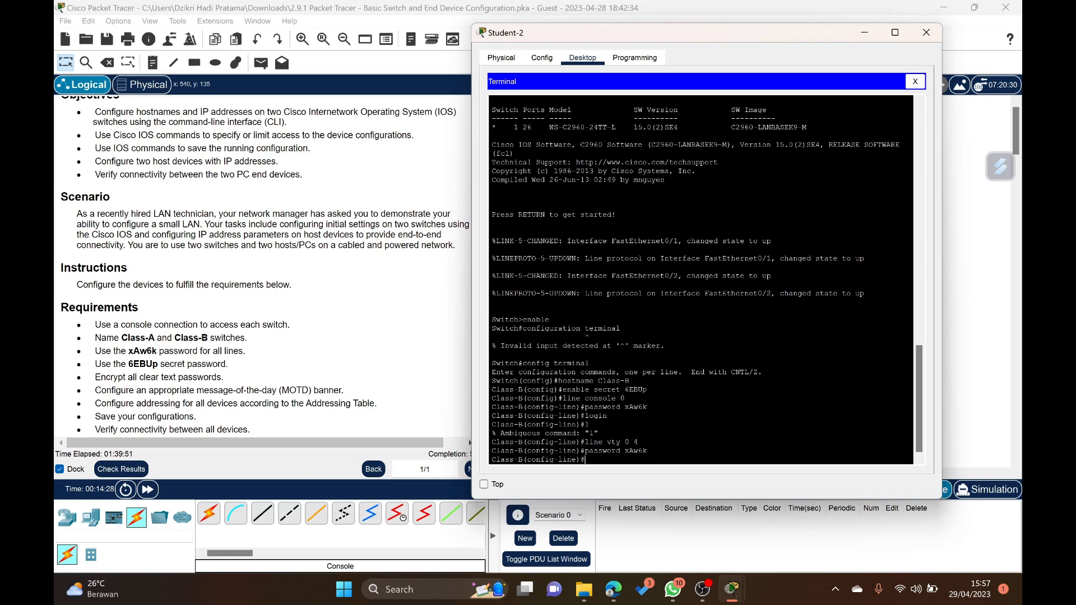
{"action": "type", "text": "login"}
{"action": "key", "text": "Return"}
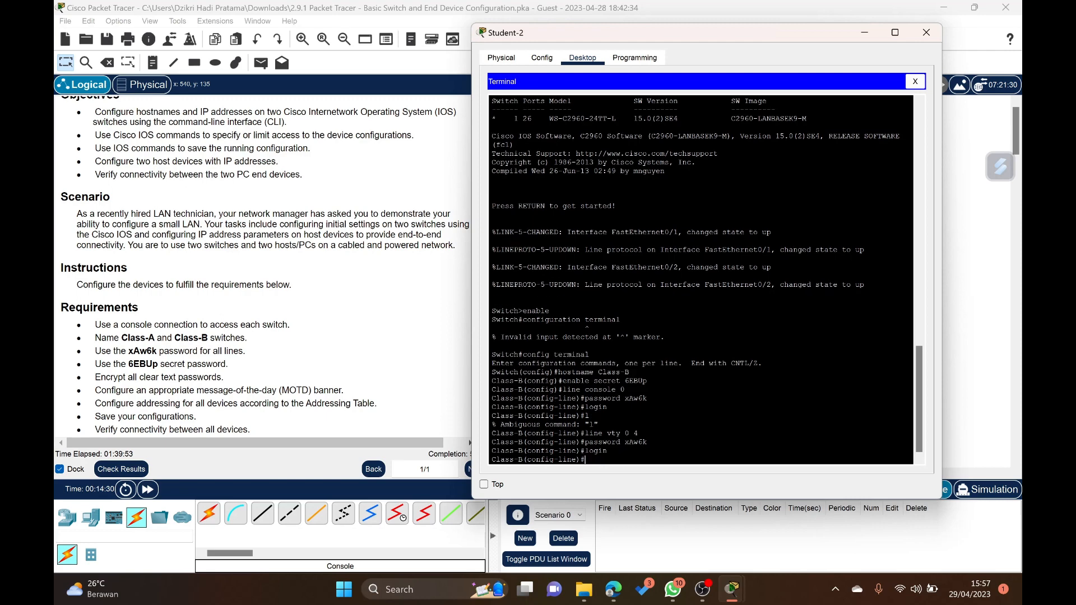
{"action": "type", "text": "exit"}
{"action": "key", "text": "Return"}
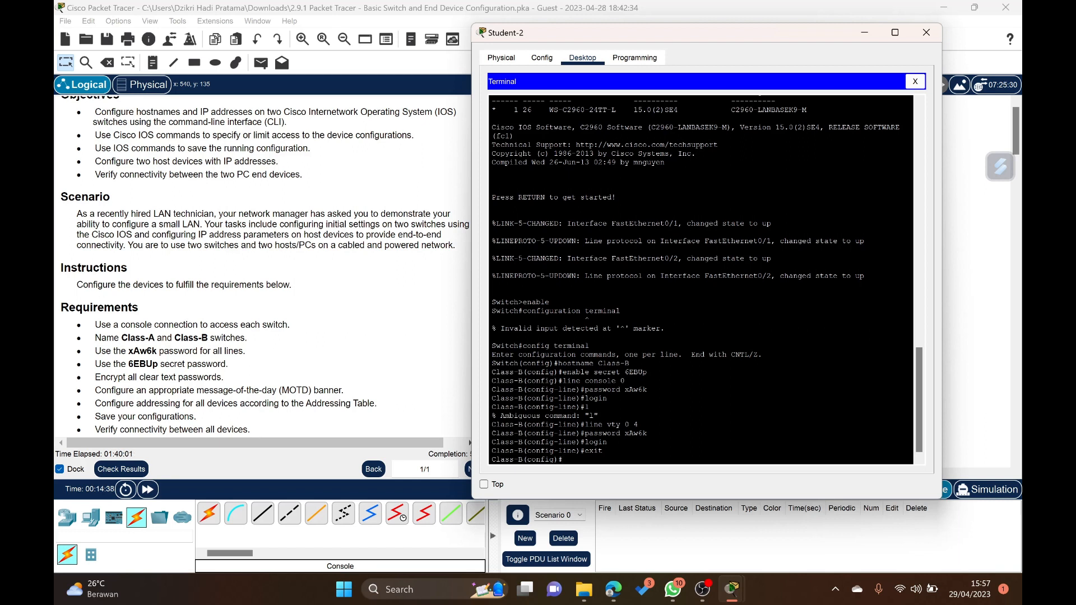
- Encrypt Class-B's clear text passwords with service password-encryption
{"action": "type", "text": "service password-encryption"}
{"action": "key", "text": "Return"}
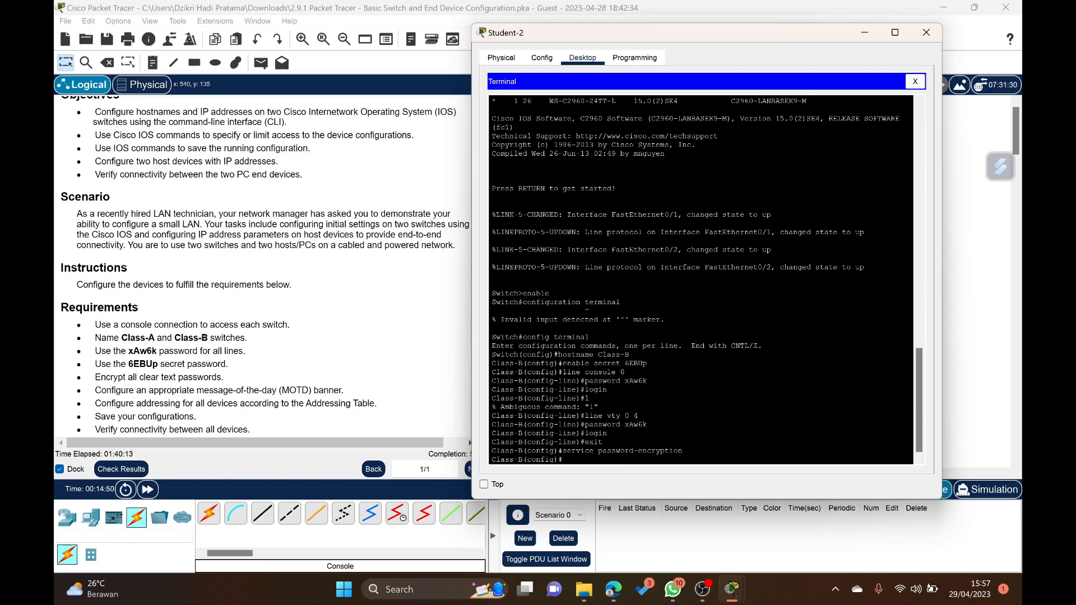
- Set Class-B's MOTD banner to #Unauthorized acces to this device is prohibited#
{"action": "type", "text": "banner motd ##"}
{"action": "key", "text": "Left"}
{"action": "type", "text": "Unauth"}
{"action": "type", "text": "orized ac"}
{"action": "type", "text": "ces to this "}
{"action": "type", "text": "devic"}
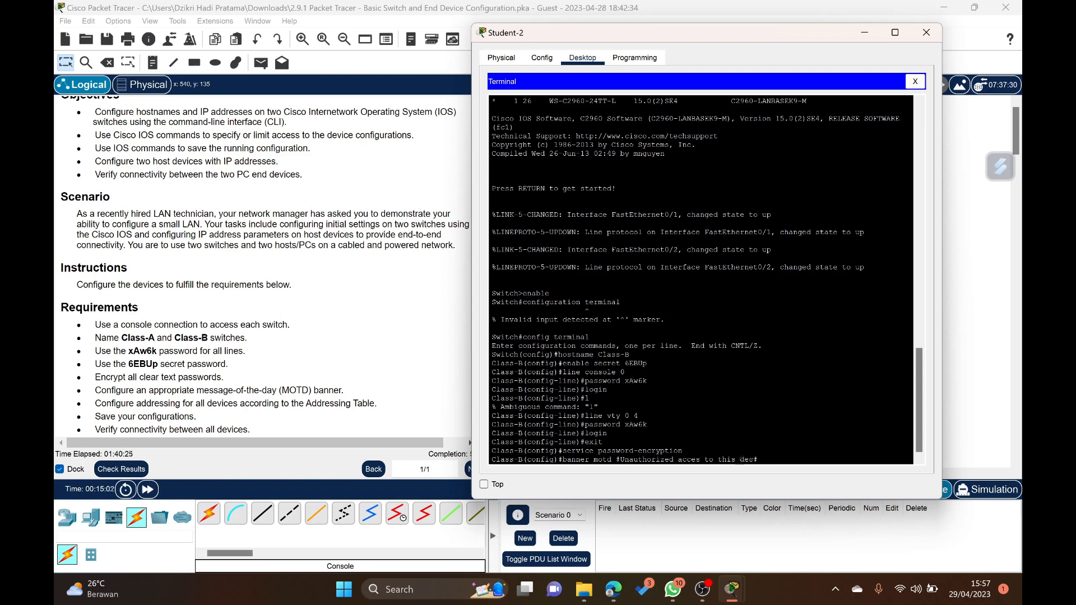
{"action": "type", "text": "e is prohibited"}
{"action": "key", "text": "Return"}
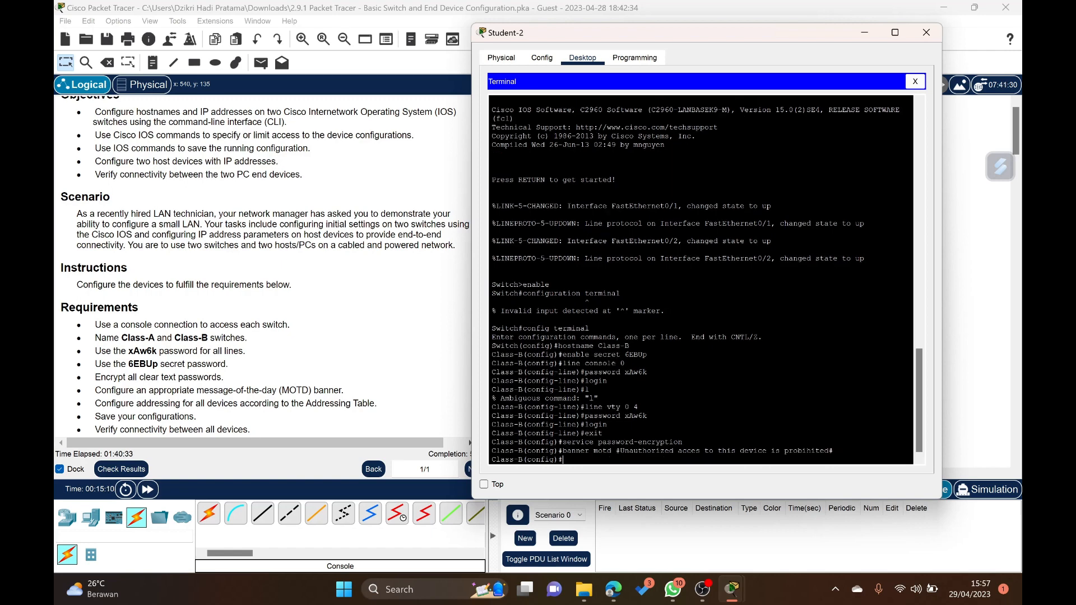
- Assign IP address 128.107.20.15 with subnet mask 255.255.255.0 to Class-B's interface VLAN 1
{"action": "type", "text": "interface vlan"}
{"action": "scroll", "coordinate": [379, 357], "scroll_direction": "up", "scroll_amount": 3}
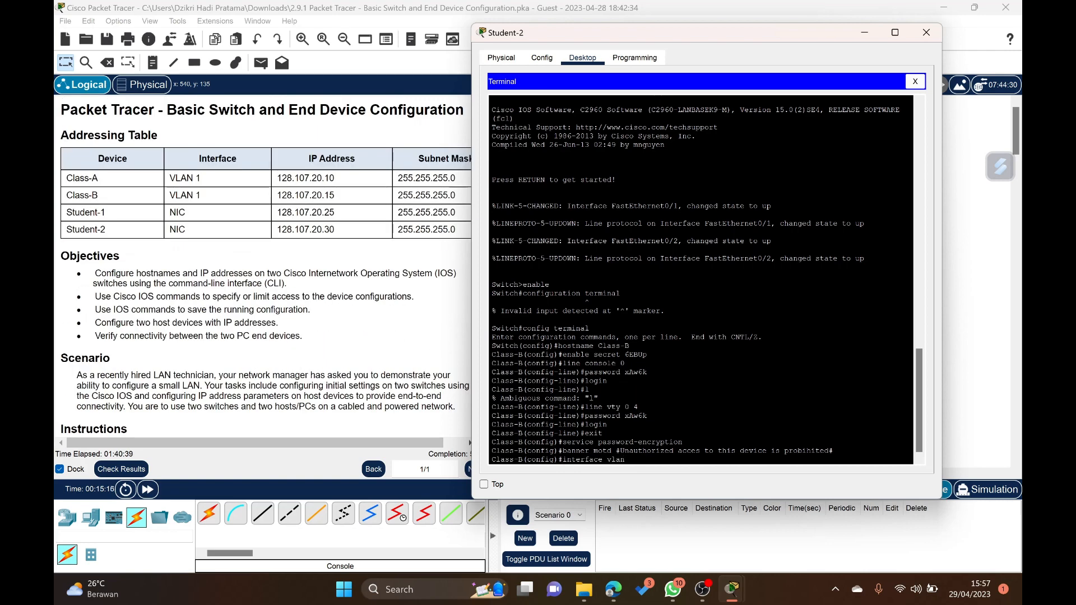
{"action": "type", "text": "1"}
{"action": "key", "text": "Return"}
{"action": "type", "text": "ip"}
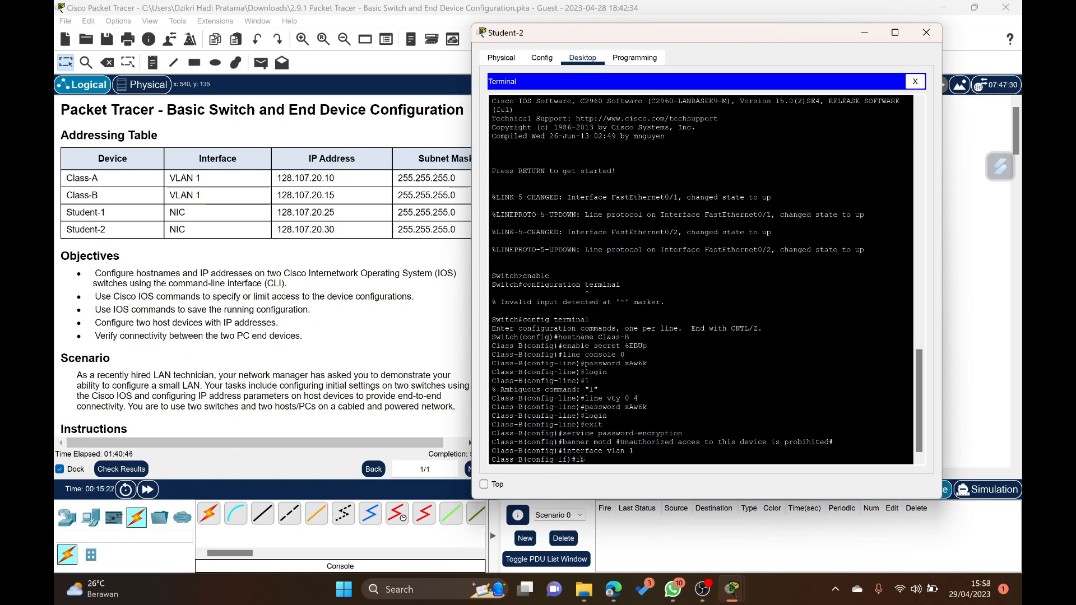
{"action": "type", "text": " addres"}
{"action": "type", "text": "ss "}
{"action": "type", "text": "128"}
{"action": "type", "text": ".107."}
{"action": "type", "text": "20.1"}
{"action": "type", "text": "5 255.255."}
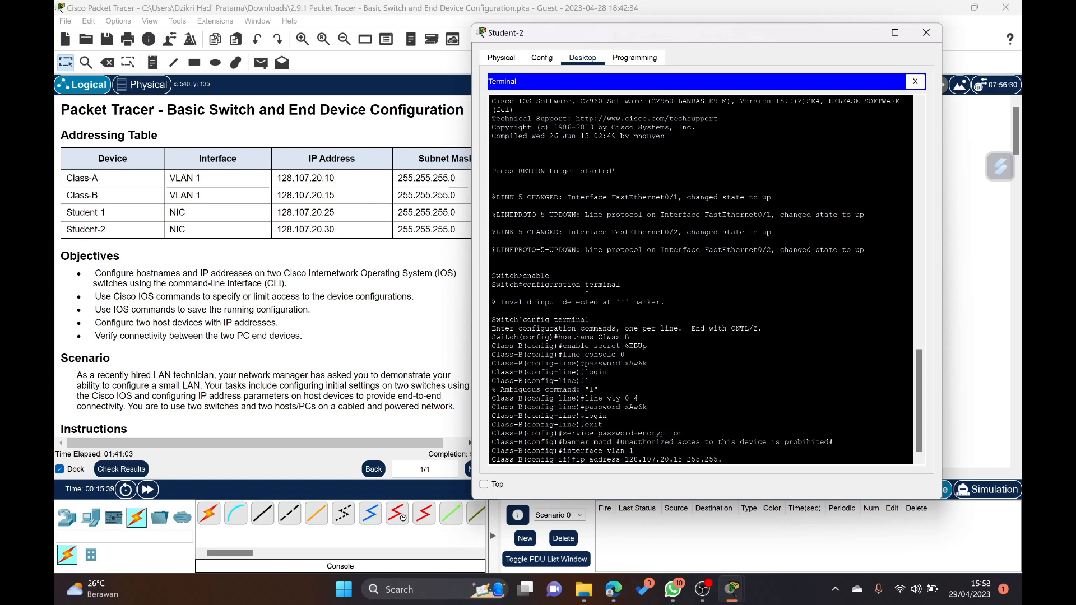
{"action": "type", "text": "255.0"}
{"action": "key", "text": "Return"}
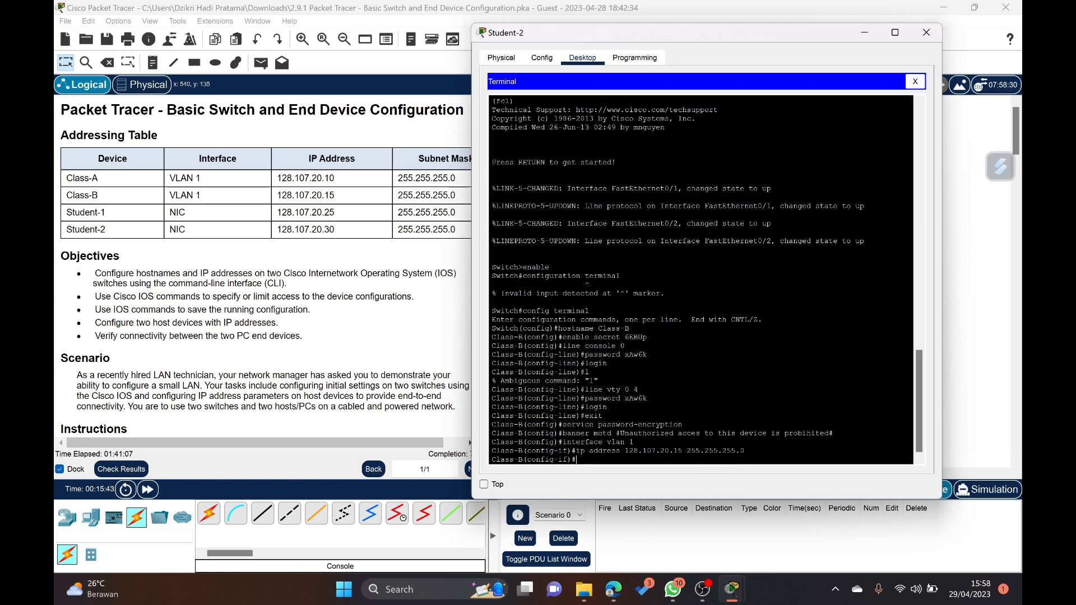
- Enable Class-B's VLAN 1 interface with no shutdown and return to privileged EXEC mode
{"action": "type", "text": "no shutdown"}
{"action": "key", "text": "Return"}
{"action": "type", "text": "en"}
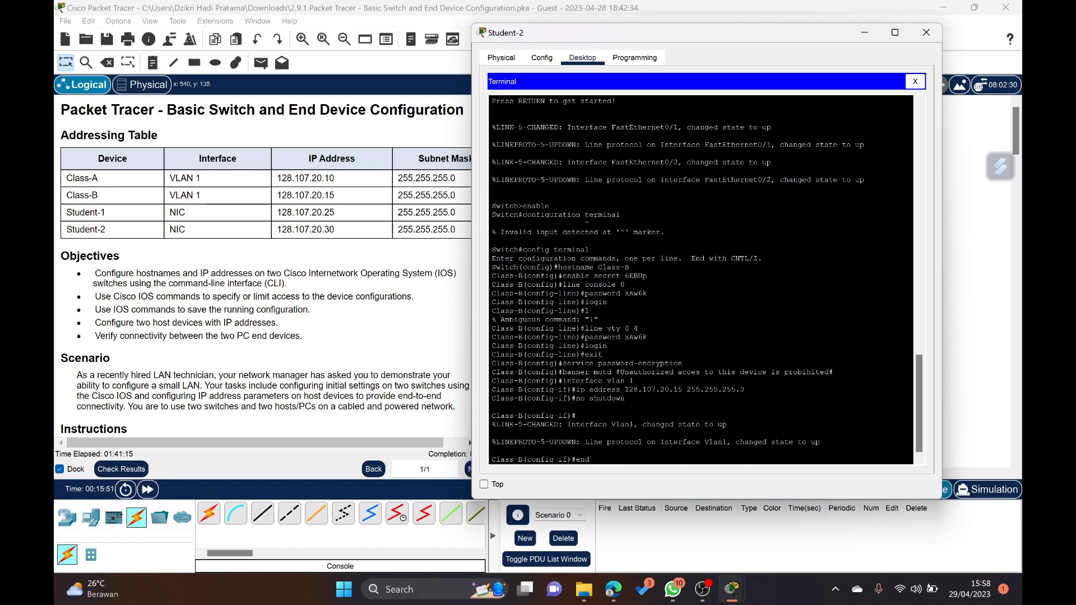
{"action": "type", "text": "d"}
{"action": "key", "text": "Return"}
{"action": "key", "text": "Return"}
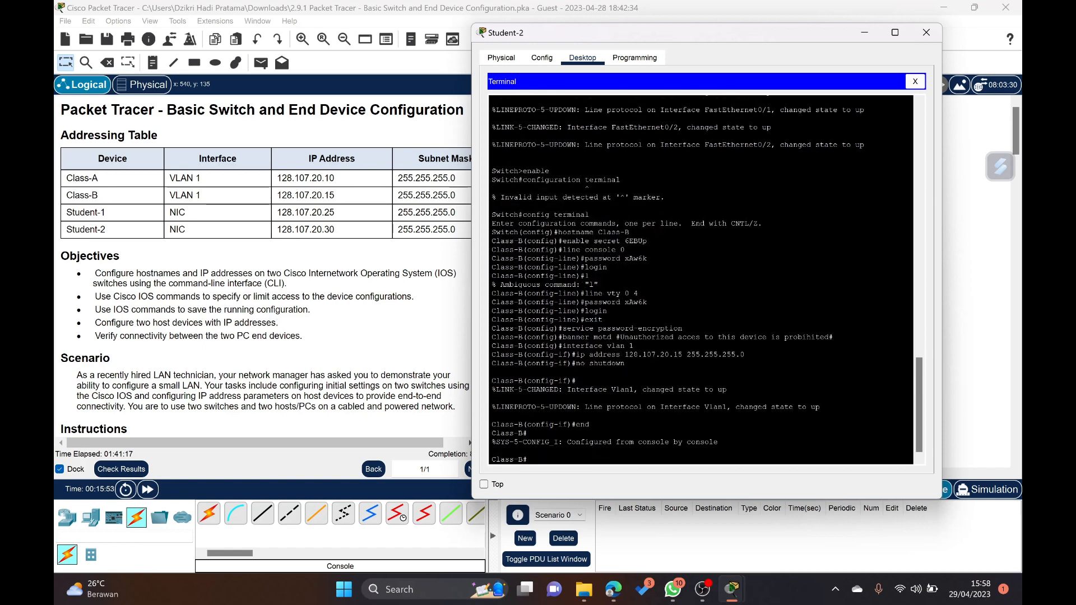
- Save Class-B's running-config to startup-config, accepting the default destination filename
{"action": "type", "text": "co"}
{"action": "type", "text": "py s"}
{"action": "type", "text": "running-co"}
{"action": "type", "text": "nfig start"}
{"action": "type", "text": "up-"}
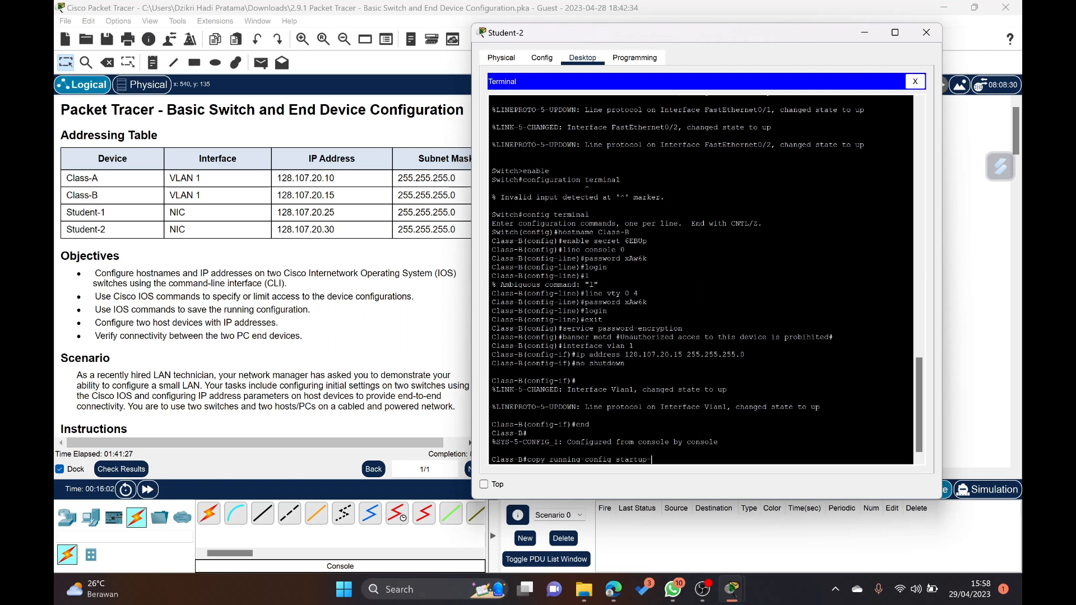
{"action": "type", "text": "config"}
{"action": "key", "text": "Return"}
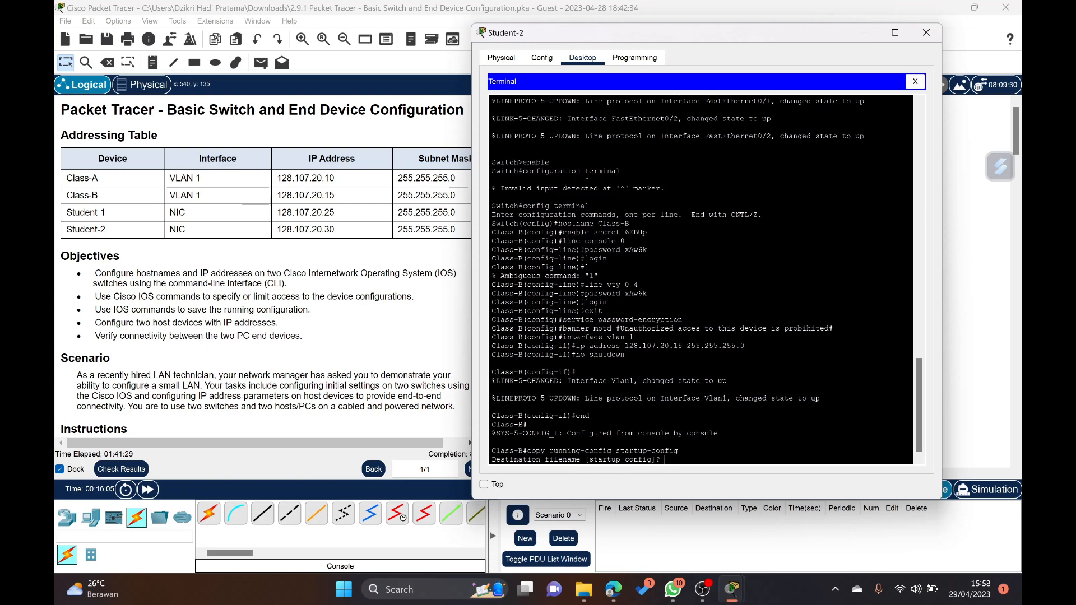
{"action": "key", "text": "Return"}
{"action": "key", "text": "Return"}
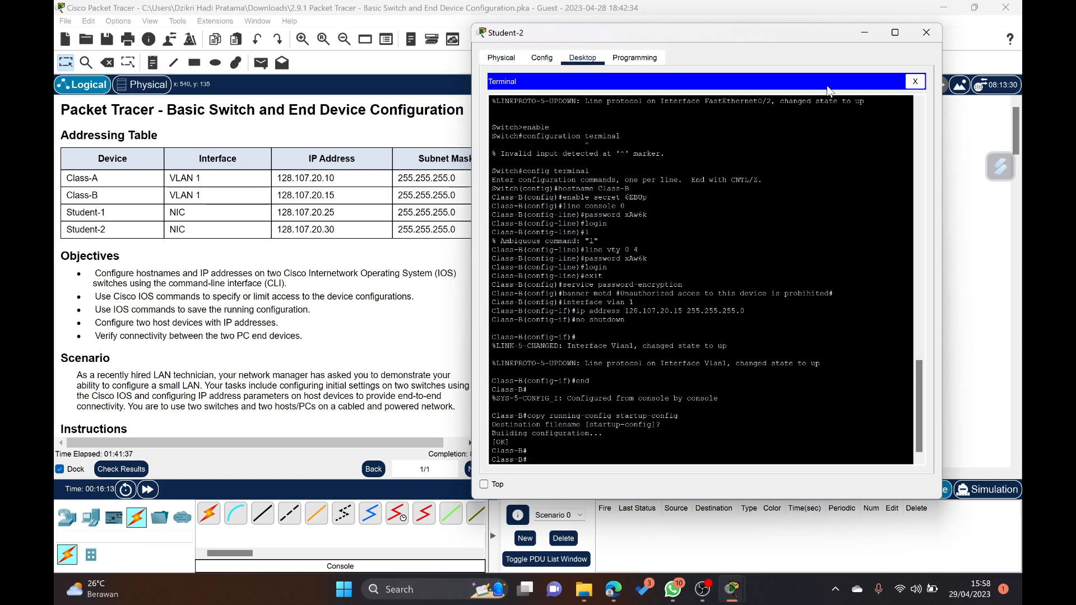
- Leave the terminal and set Student-2's static IPv4 address to 128.107.20.30 in its IP configuration
{"action": "left_click", "coordinate": [917, 84]}
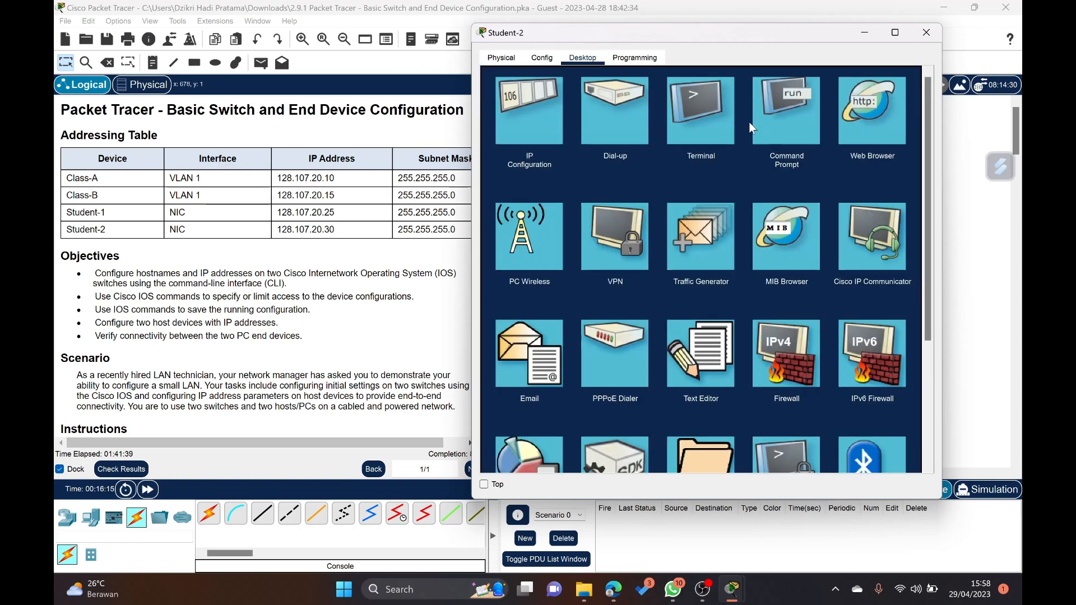
{"action": "left_click", "coordinate": [539, 119]}
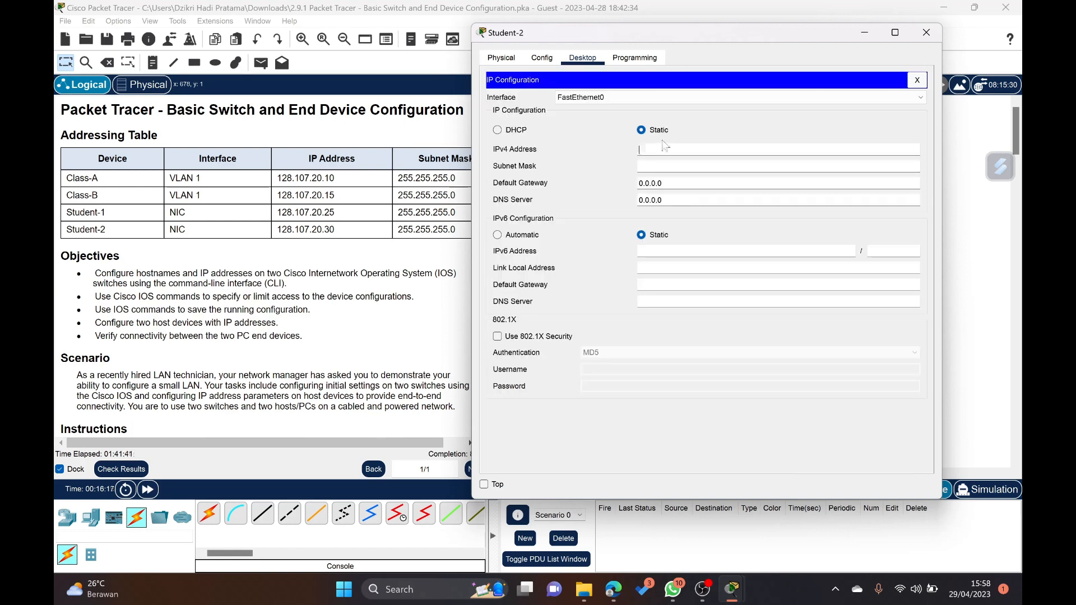
{"action": "left_click_drag", "start_coordinate": [622, 26], "coordinate": [651, 32]}
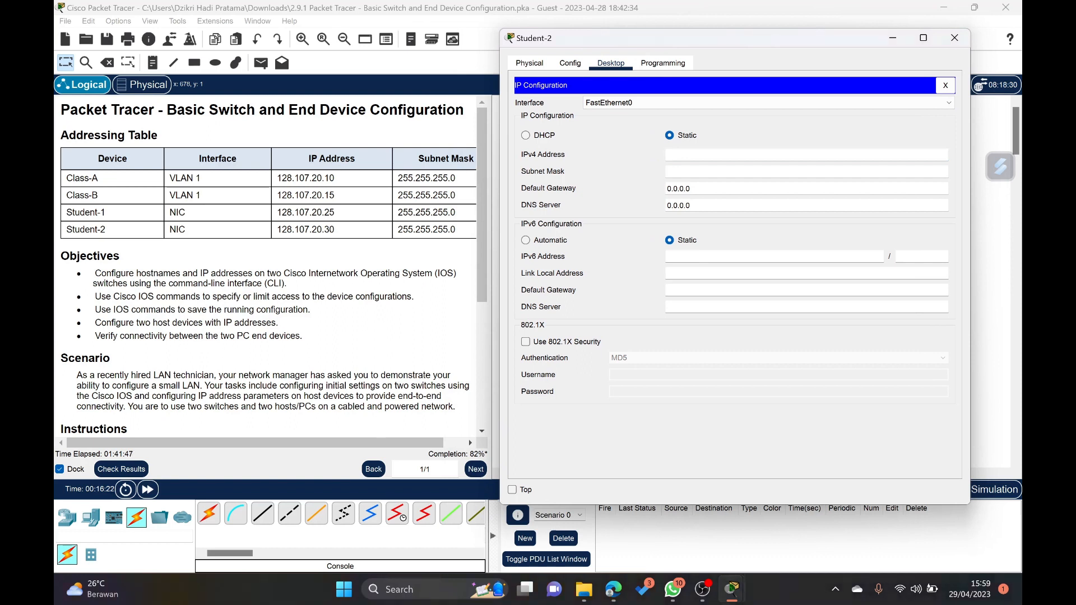
{"action": "type", "text": "128."}
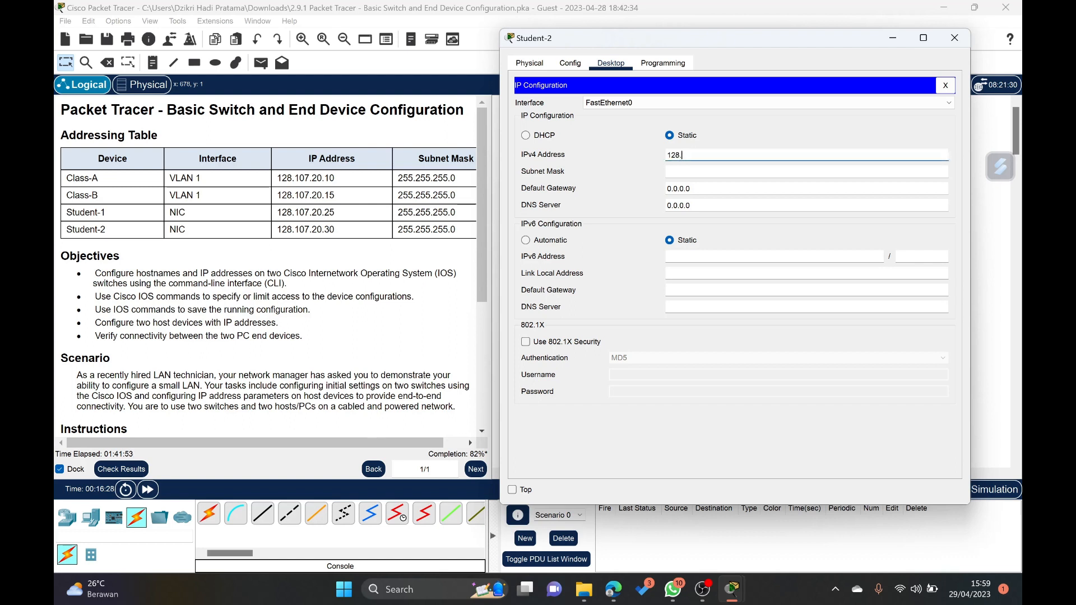
{"action": "type", "text": "107.20.30"}
{"action": "key", "text": "Tab"}
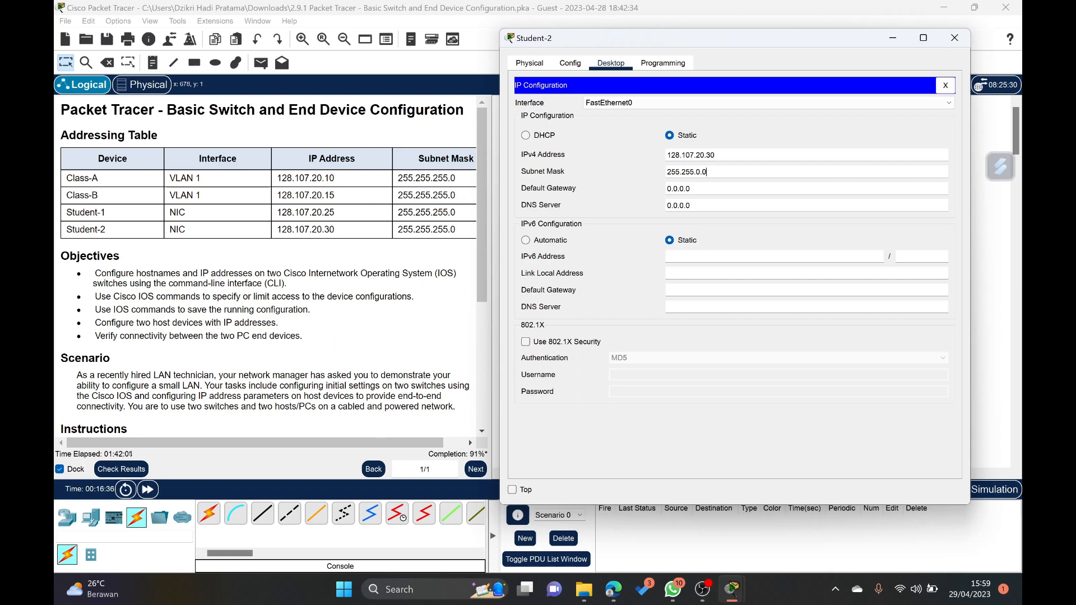
- Set Student-2's subnet mask to 255.255.255.0 and close the device window
{"action": "key", "text": "BackSpace"}
{"action": "type", "text": "255."}
{"action": "left_click", "coordinate": [955, 39]}
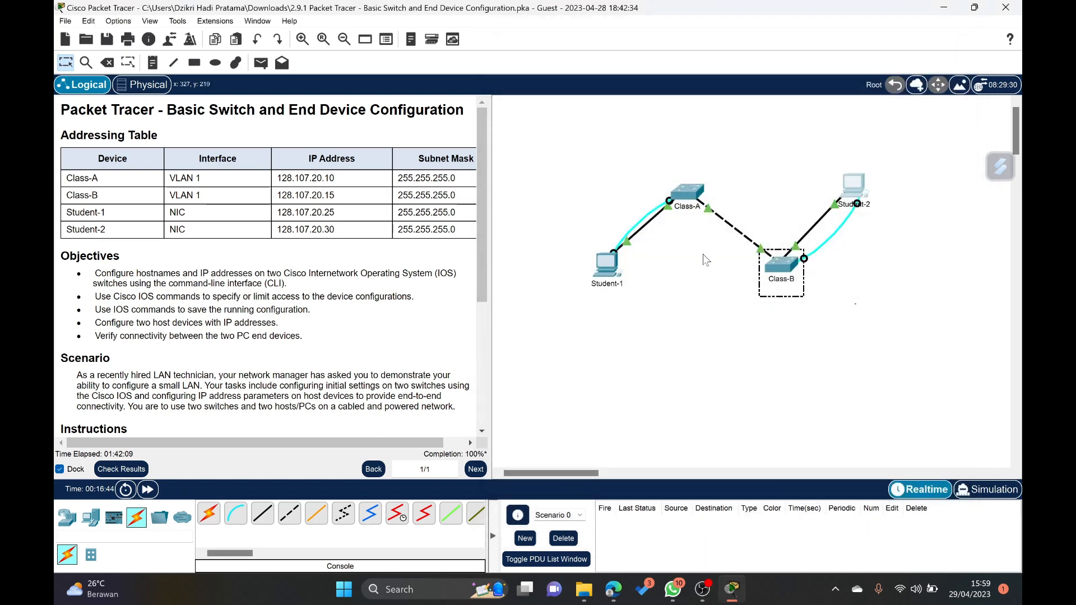
- Open the Command Prompt on PC Student-1
{"action": "left_click", "coordinate": [608, 266]}
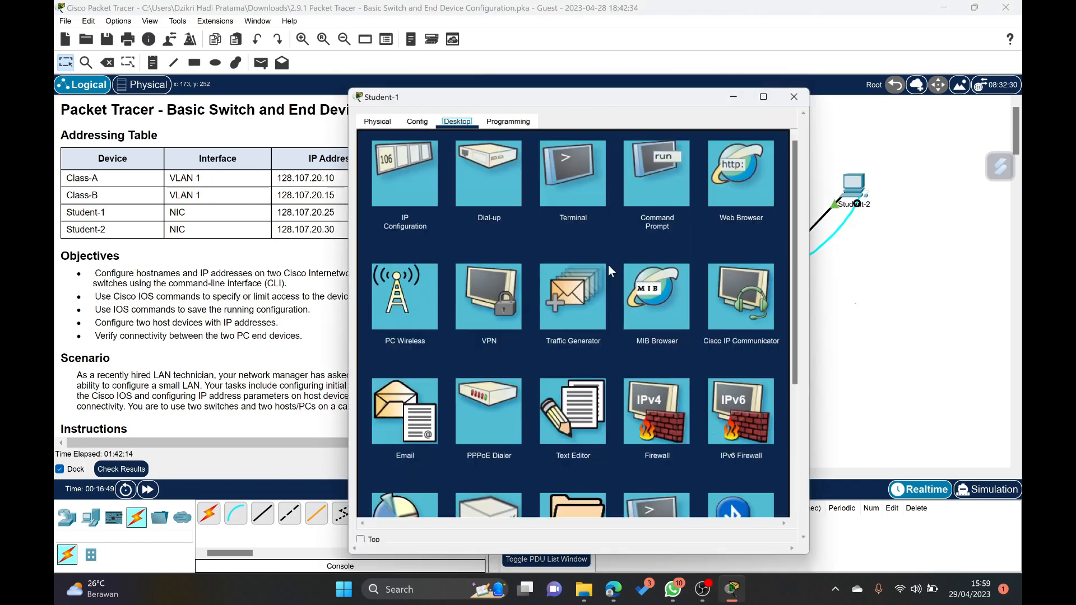
{"action": "left_click", "coordinate": [579, 235]}
{"action": "left_click_drag", "start_coordinate": [531, 93], "coordinate": [592, 54]}
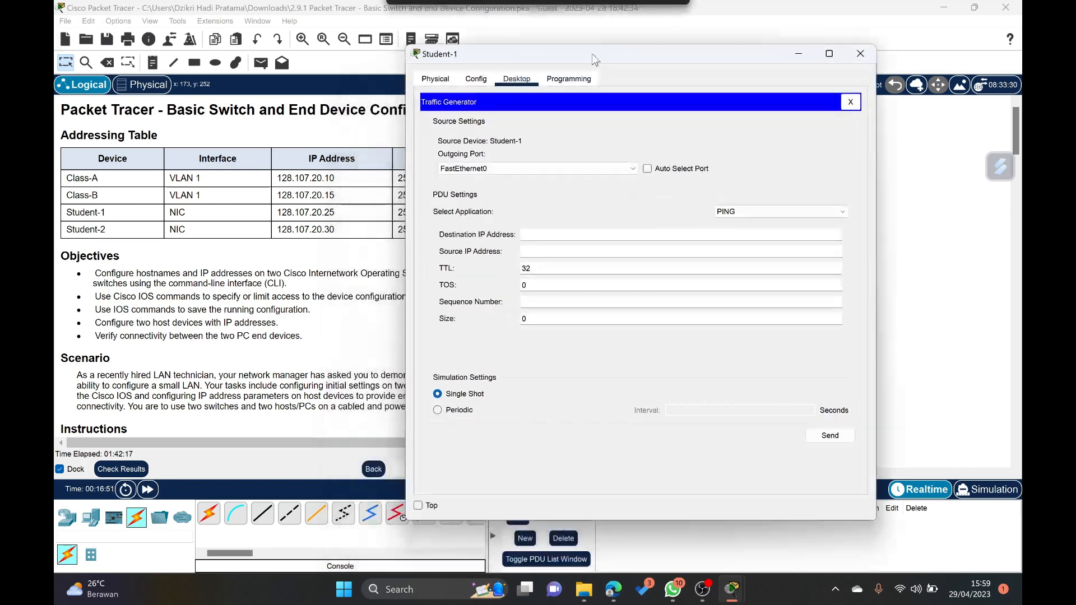
{"action": "left_click", "coordinate": [850, 102]}
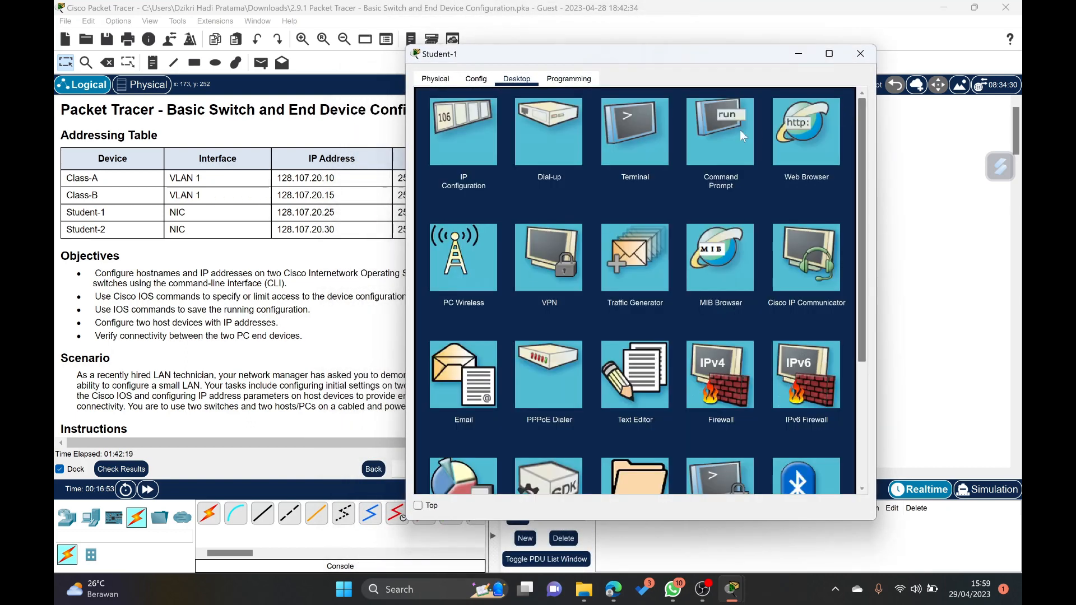
{"action": "left_click", "coordinate": [702, 160]}
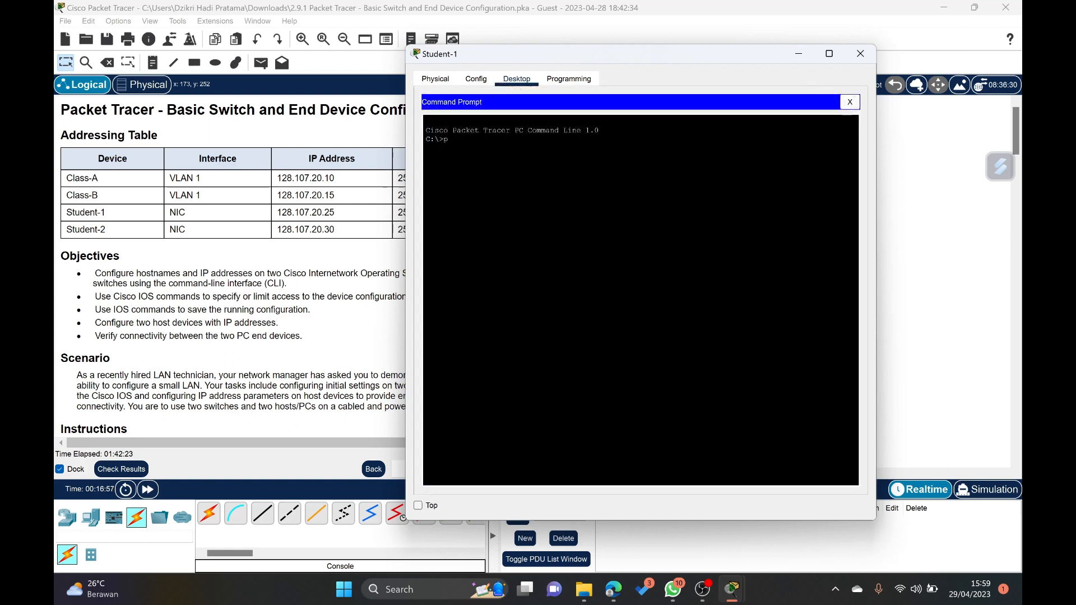
- Test connectivity from Student-1 to Student-2 by pinging 128.107.20.30, and close Student-1's window
{"action": "type", "text": "ping 19"}
{"action": "key", "text": "BackSpace"}
{"action": "type", "text": "28.107.20"}
{"action": "key", "text": "BackSpace"}
{"action": "type", "text": ".30"}
{"action": "key", "text": "Return"}
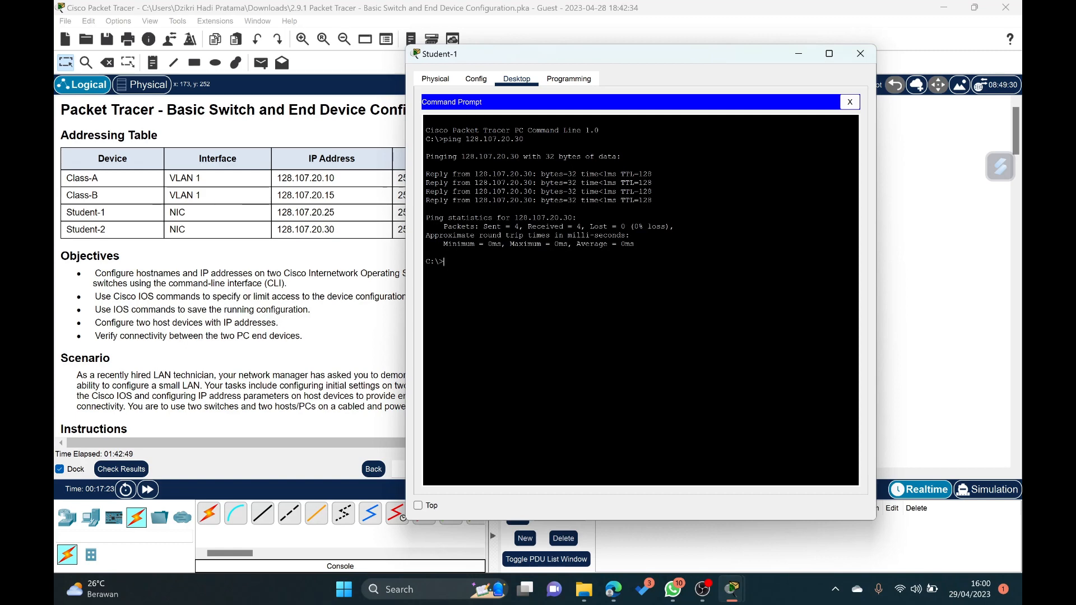
{"action": "left_click", "coordinate": [859, 54]}
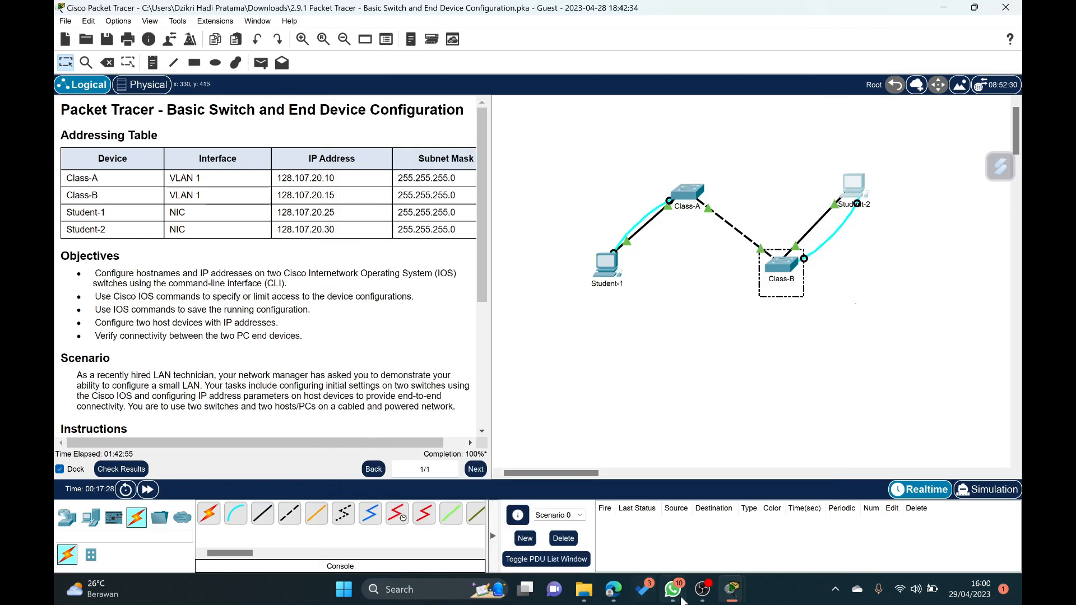
- Test connectivity from Student-2 to Student-1 by pinging 128.107.20.25 in Student-2's Command Prompt
{"action": "mouse_move", "coordinate": [730, 597]}
{"action": "left_click", "coordinate": [835, 508]}
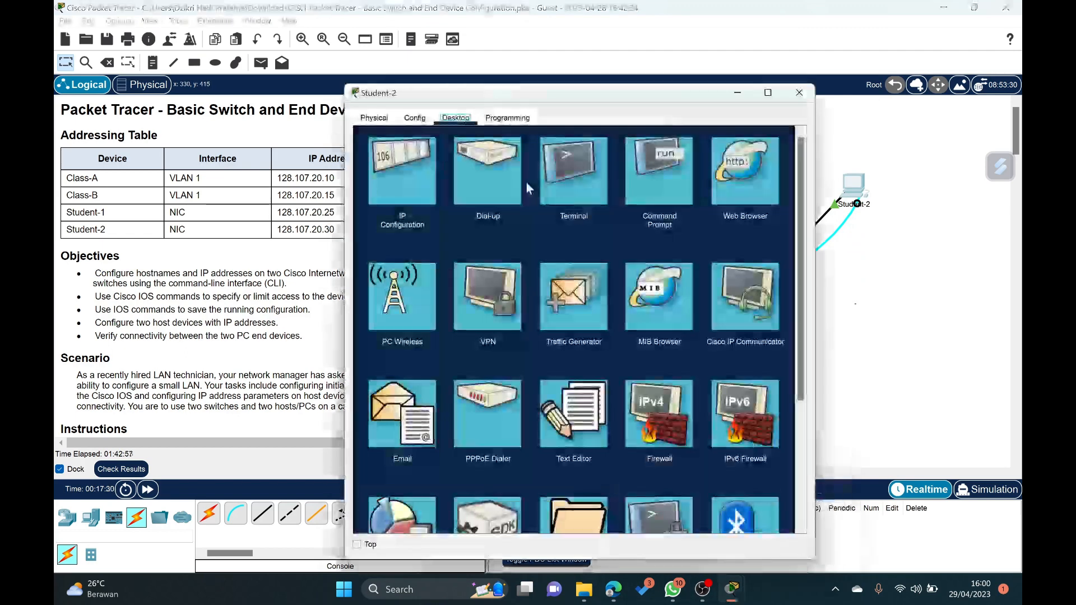
{"action": "left_click", "coordinate": [636, 193]}
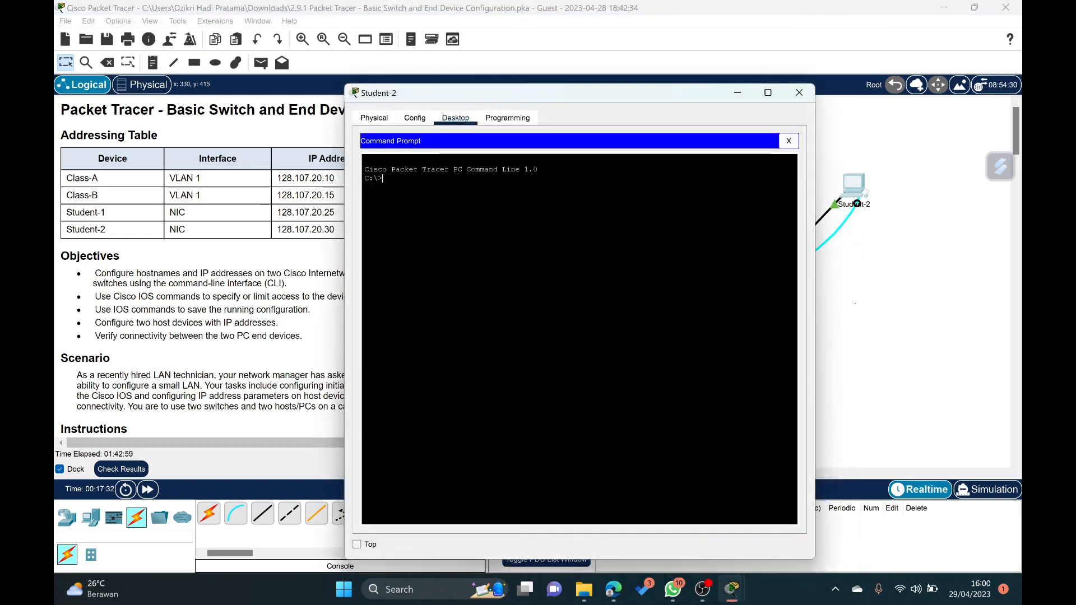
{"action": "type", "text": "ping 1"}
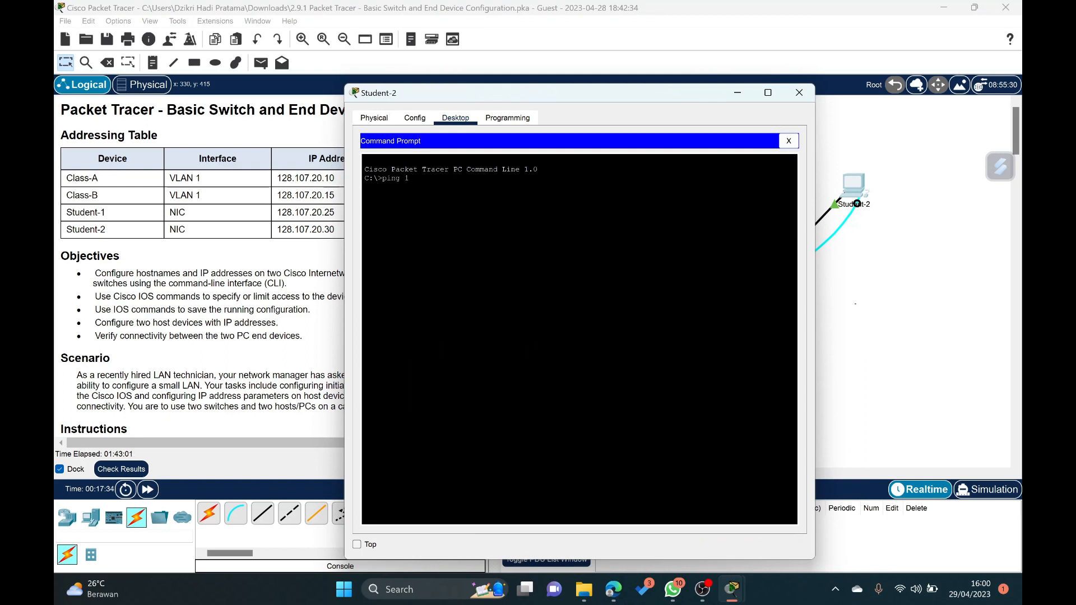
{"action": "type", "text": "28.107.20.25"}
{"action": "key", "text": "Return"}
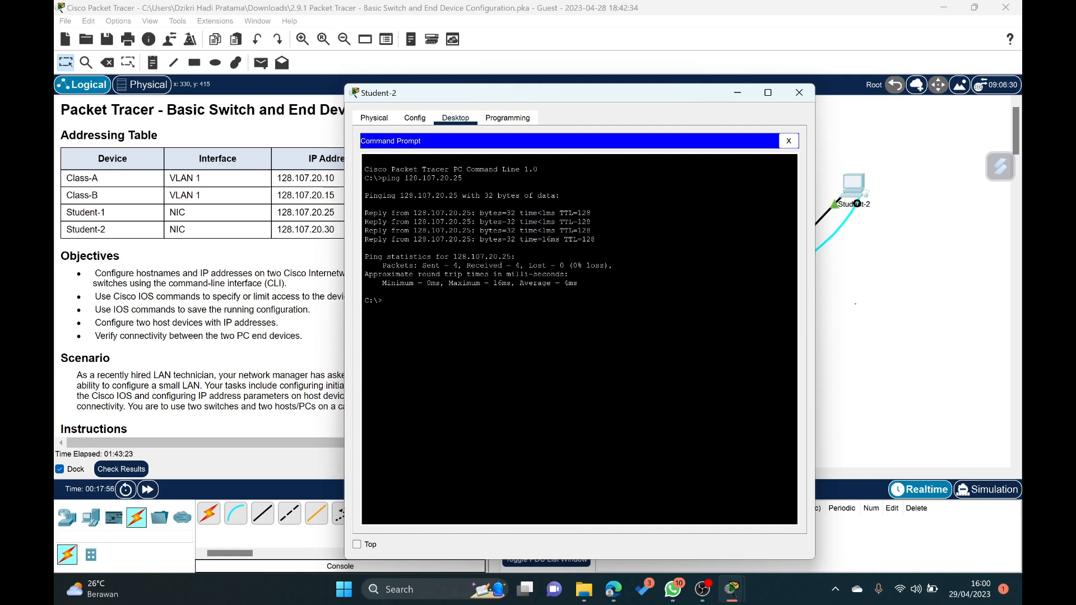
{"action": "key", "text": "Return"}
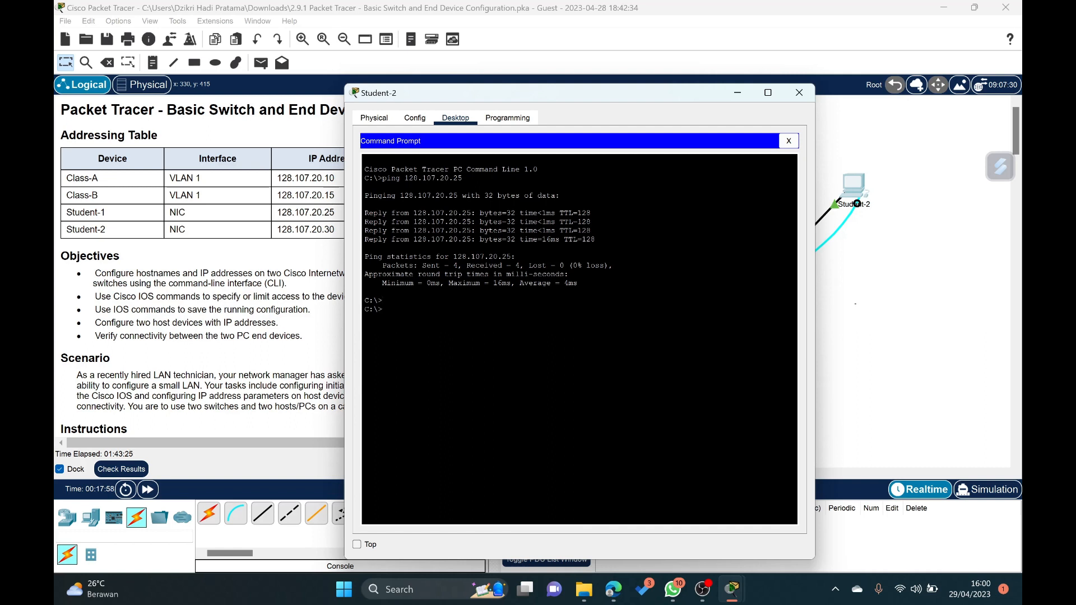